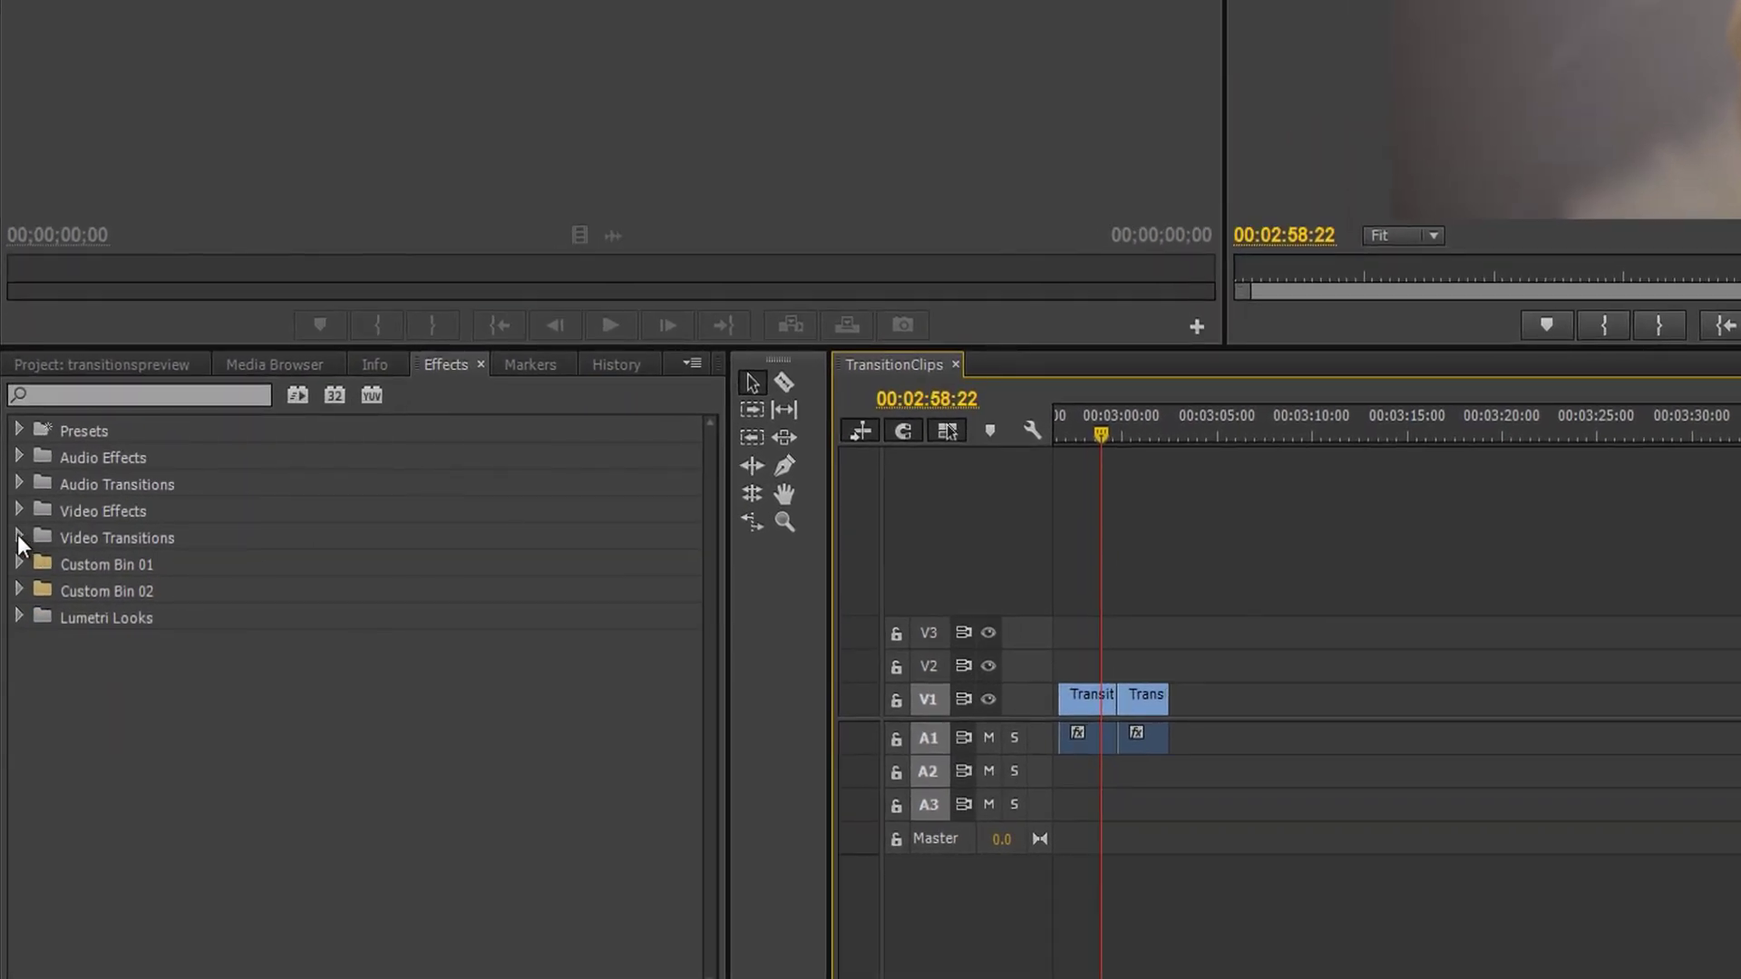
# Drag NewBlue Transitions' Zoom onto the V1 cut between the two clips and preview it.
pyautogui.click(18, 537)
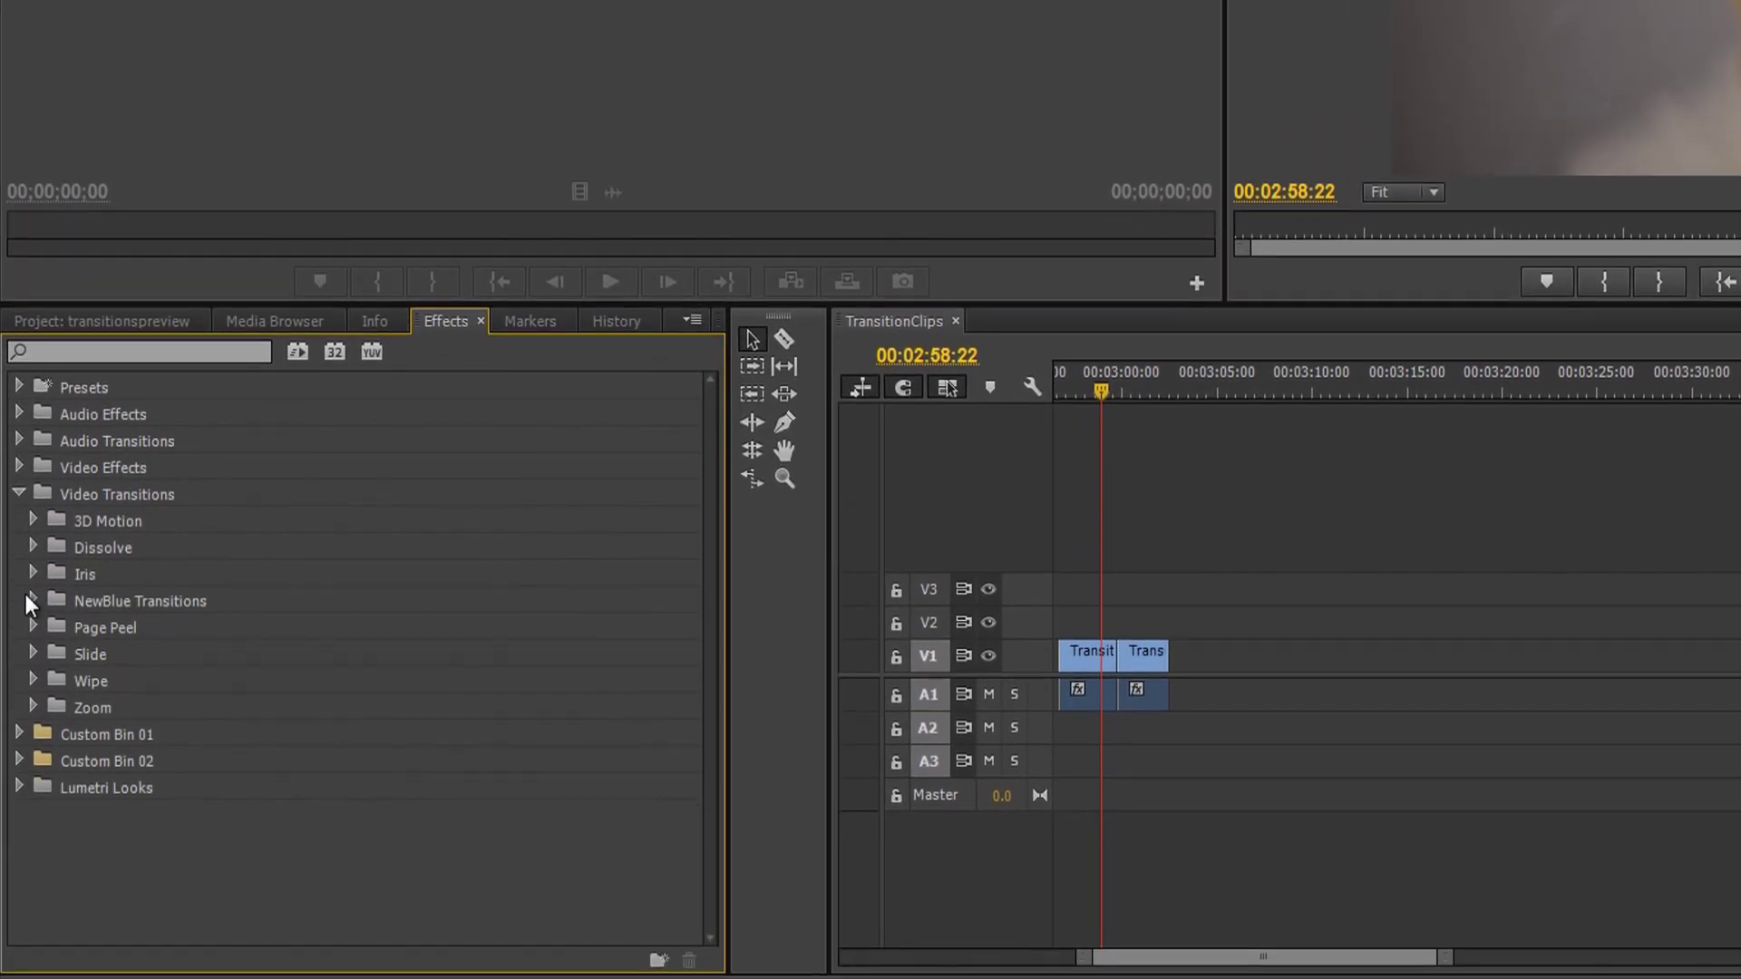
pyautogui.click(33, 618)
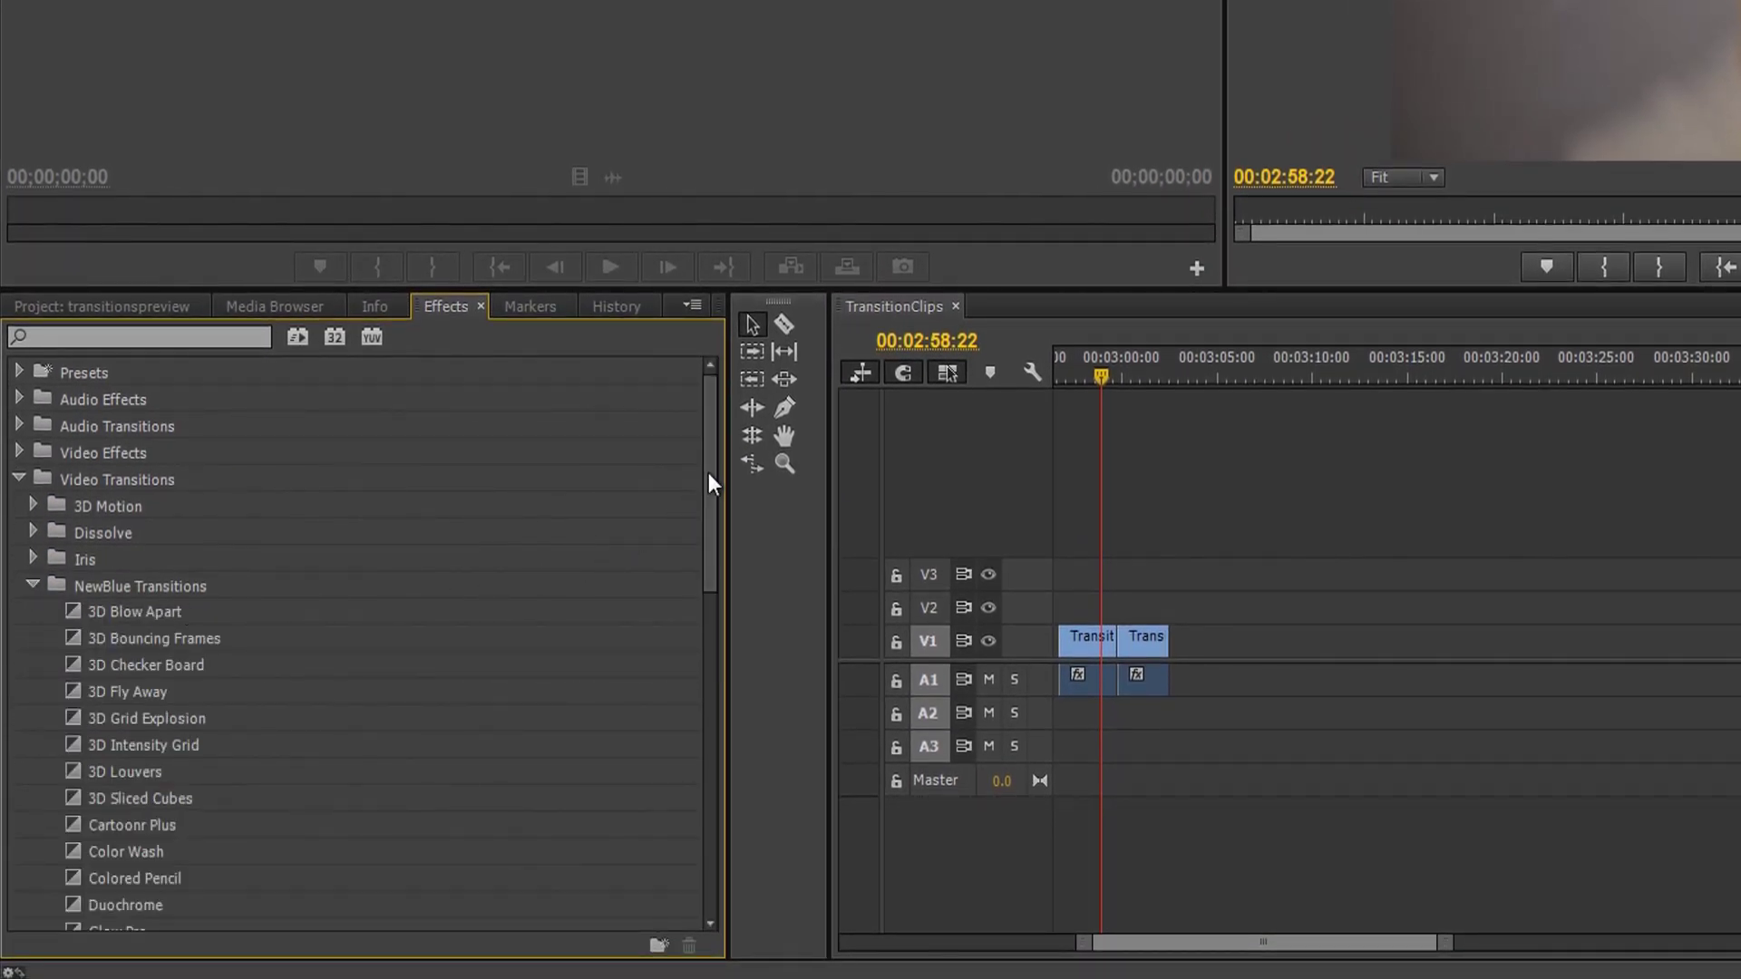
pyautogui.moveTo(709, 474)
pyautogui.mouseDown()
pyautogui.moveTo(691, 624)
pyautogui.moveTo(709, 760)
pyautogui.mouseUp()
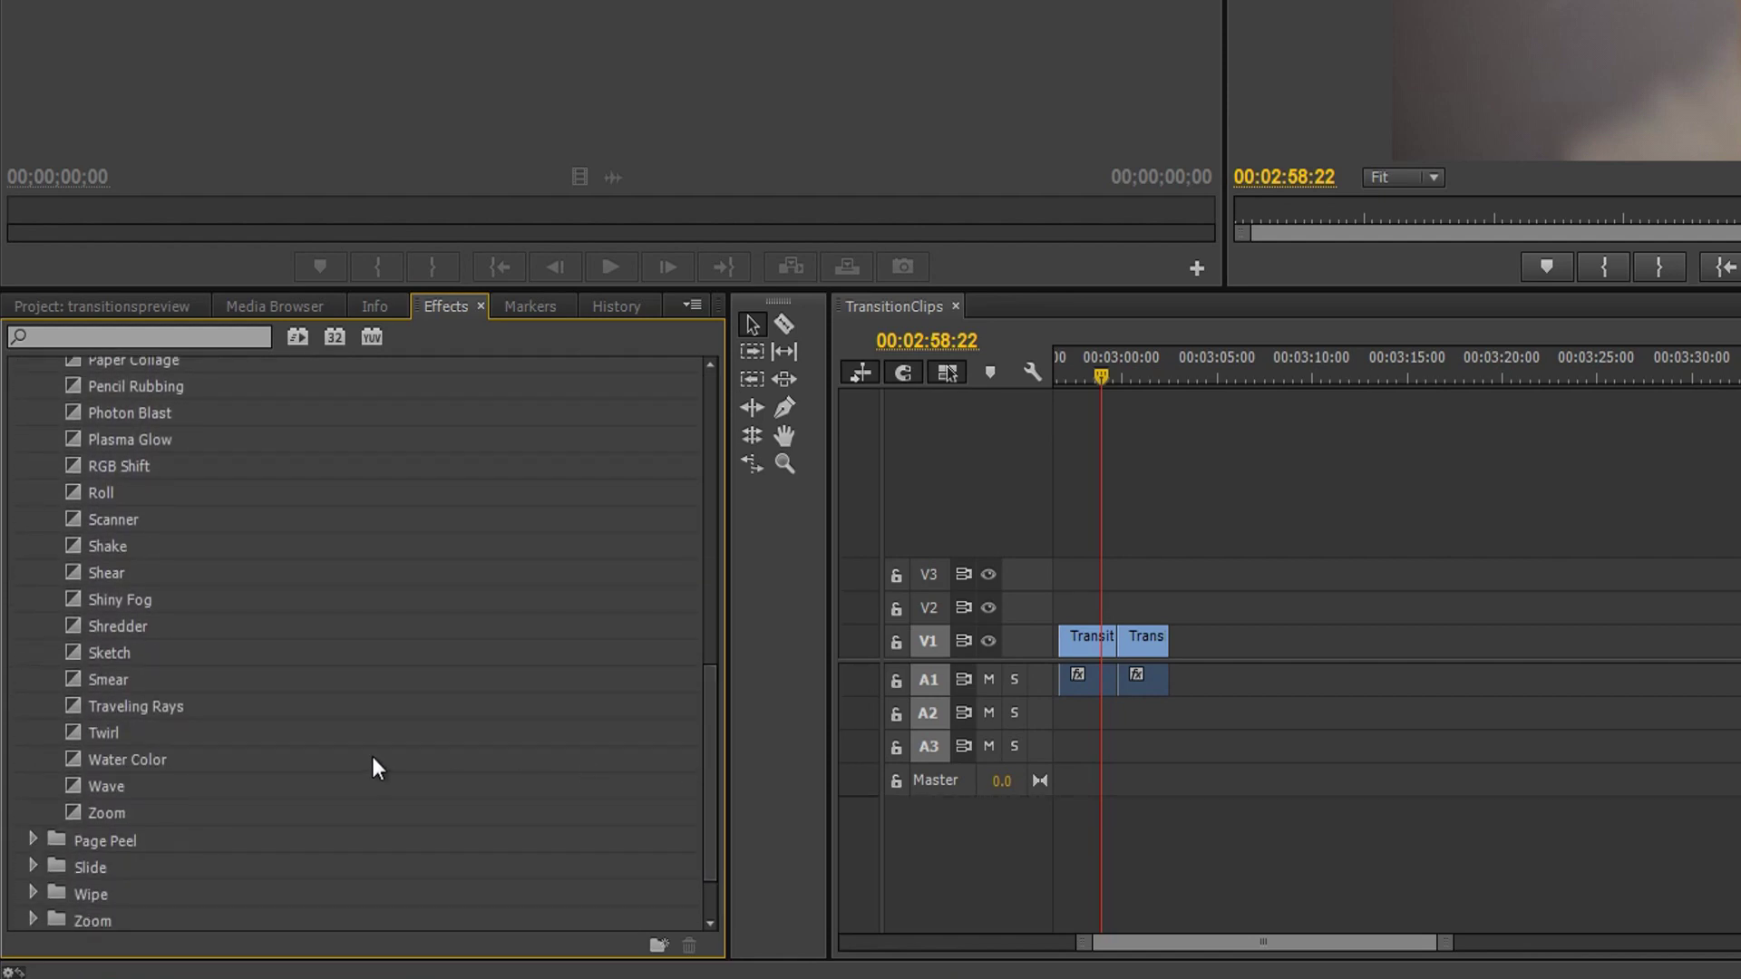
pyautogui.moveTo(107, 813); pyautogui.dragTo(1121, 646)
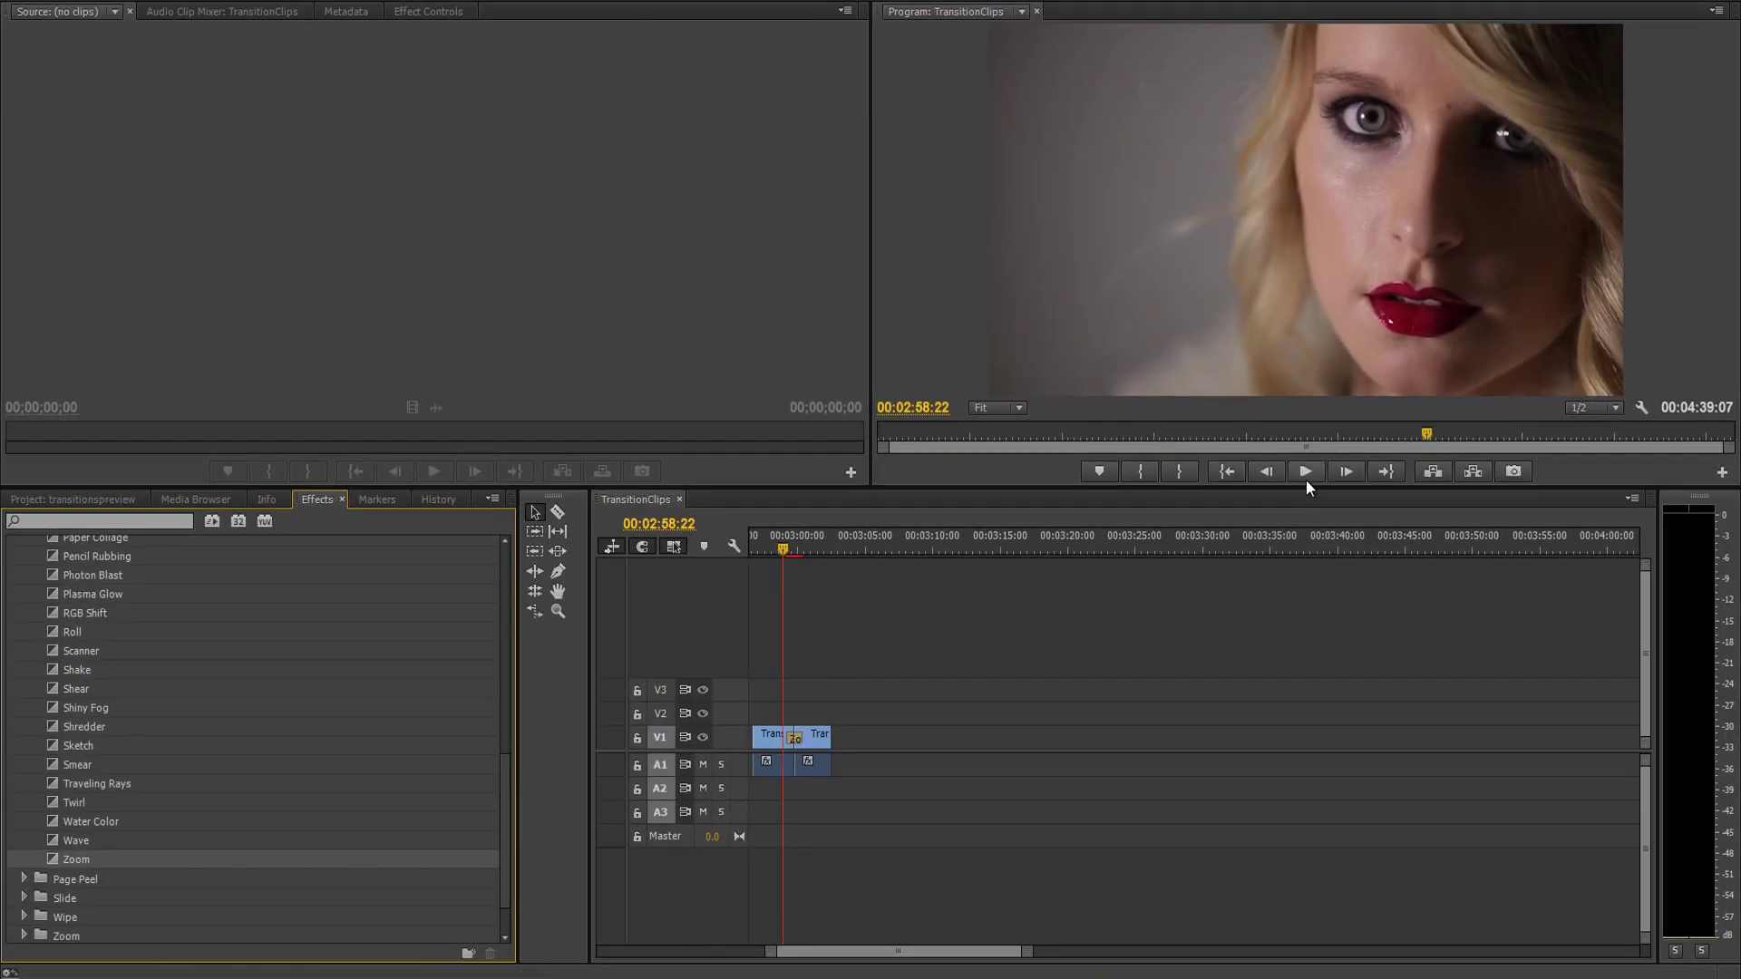
pyautogui.click(1500, 281)
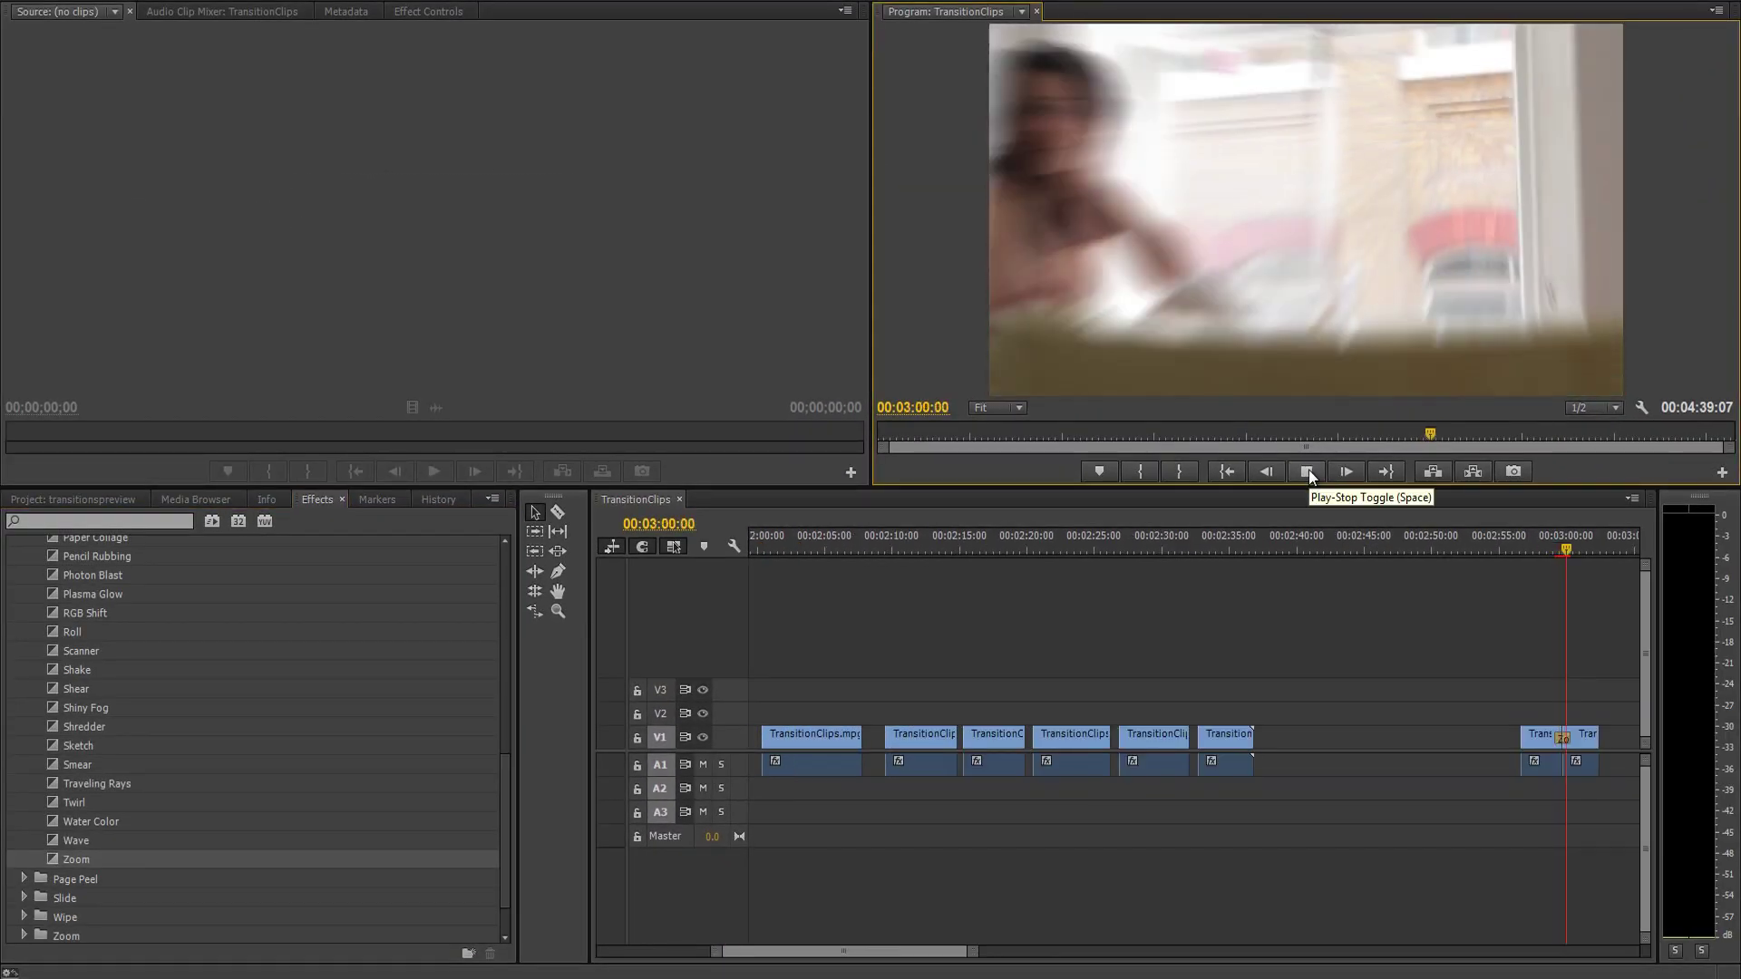
# Open the Zoom transition's settings and ripple-trim the adjacent clip edge to widen the transition.
pyautogui.click(1309, 470)
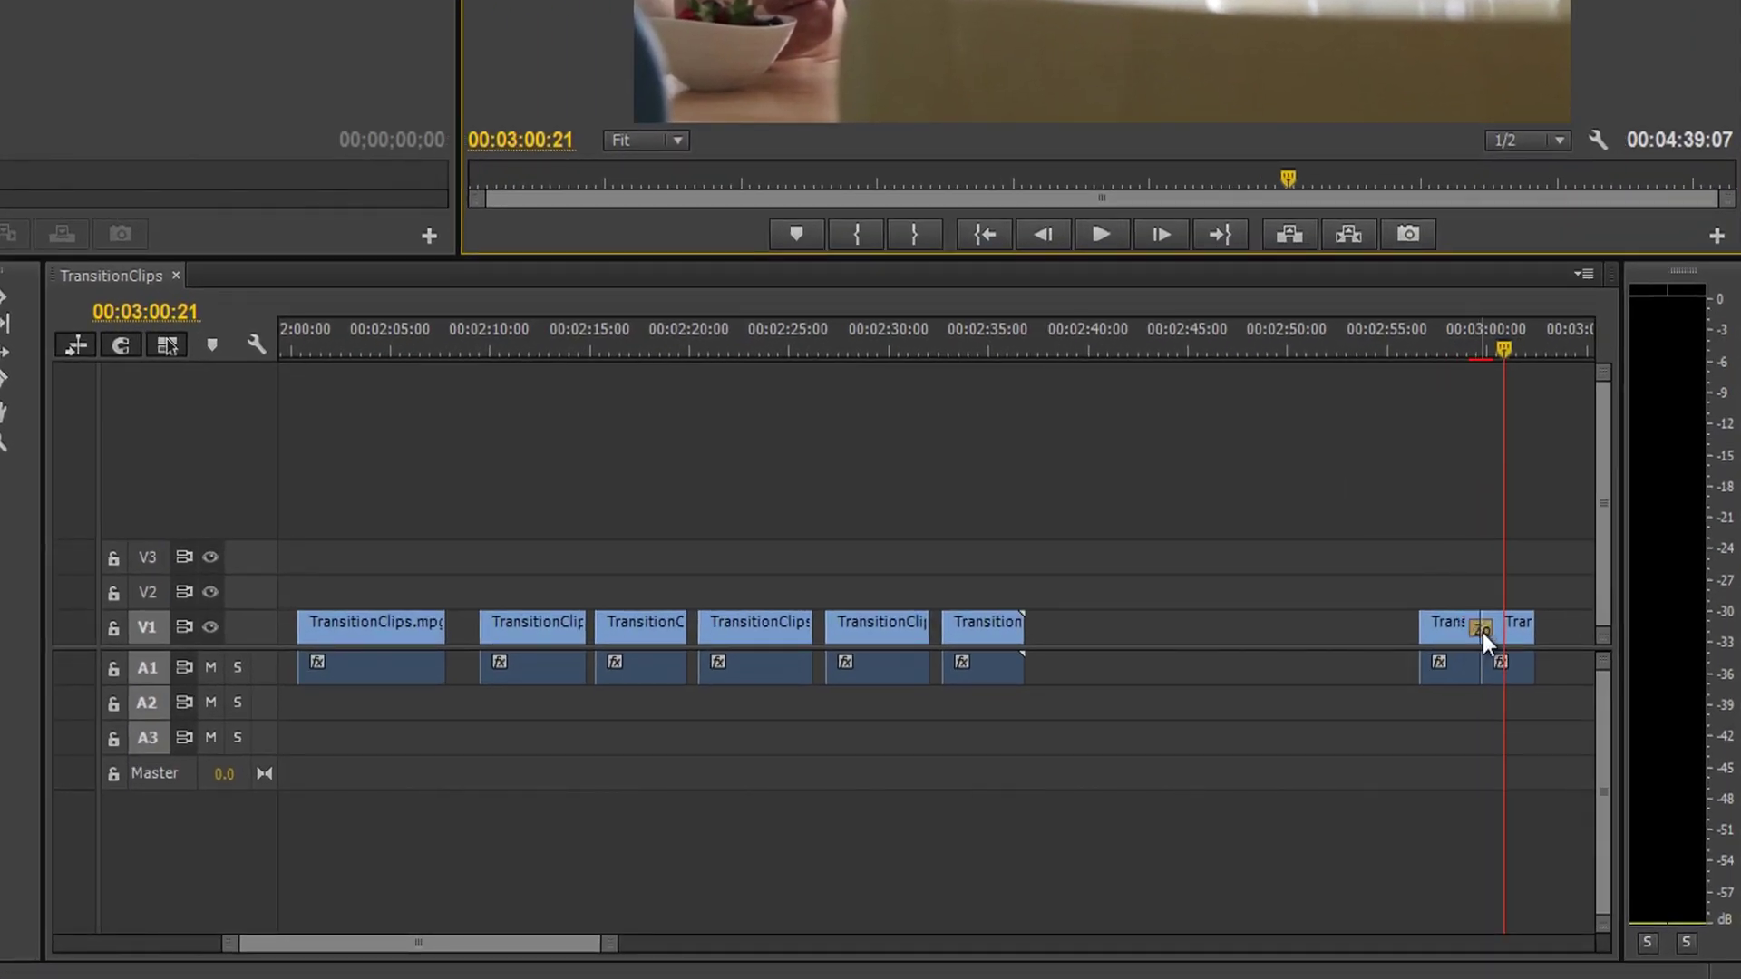
pyautogui.doubleClick(1482, 633)
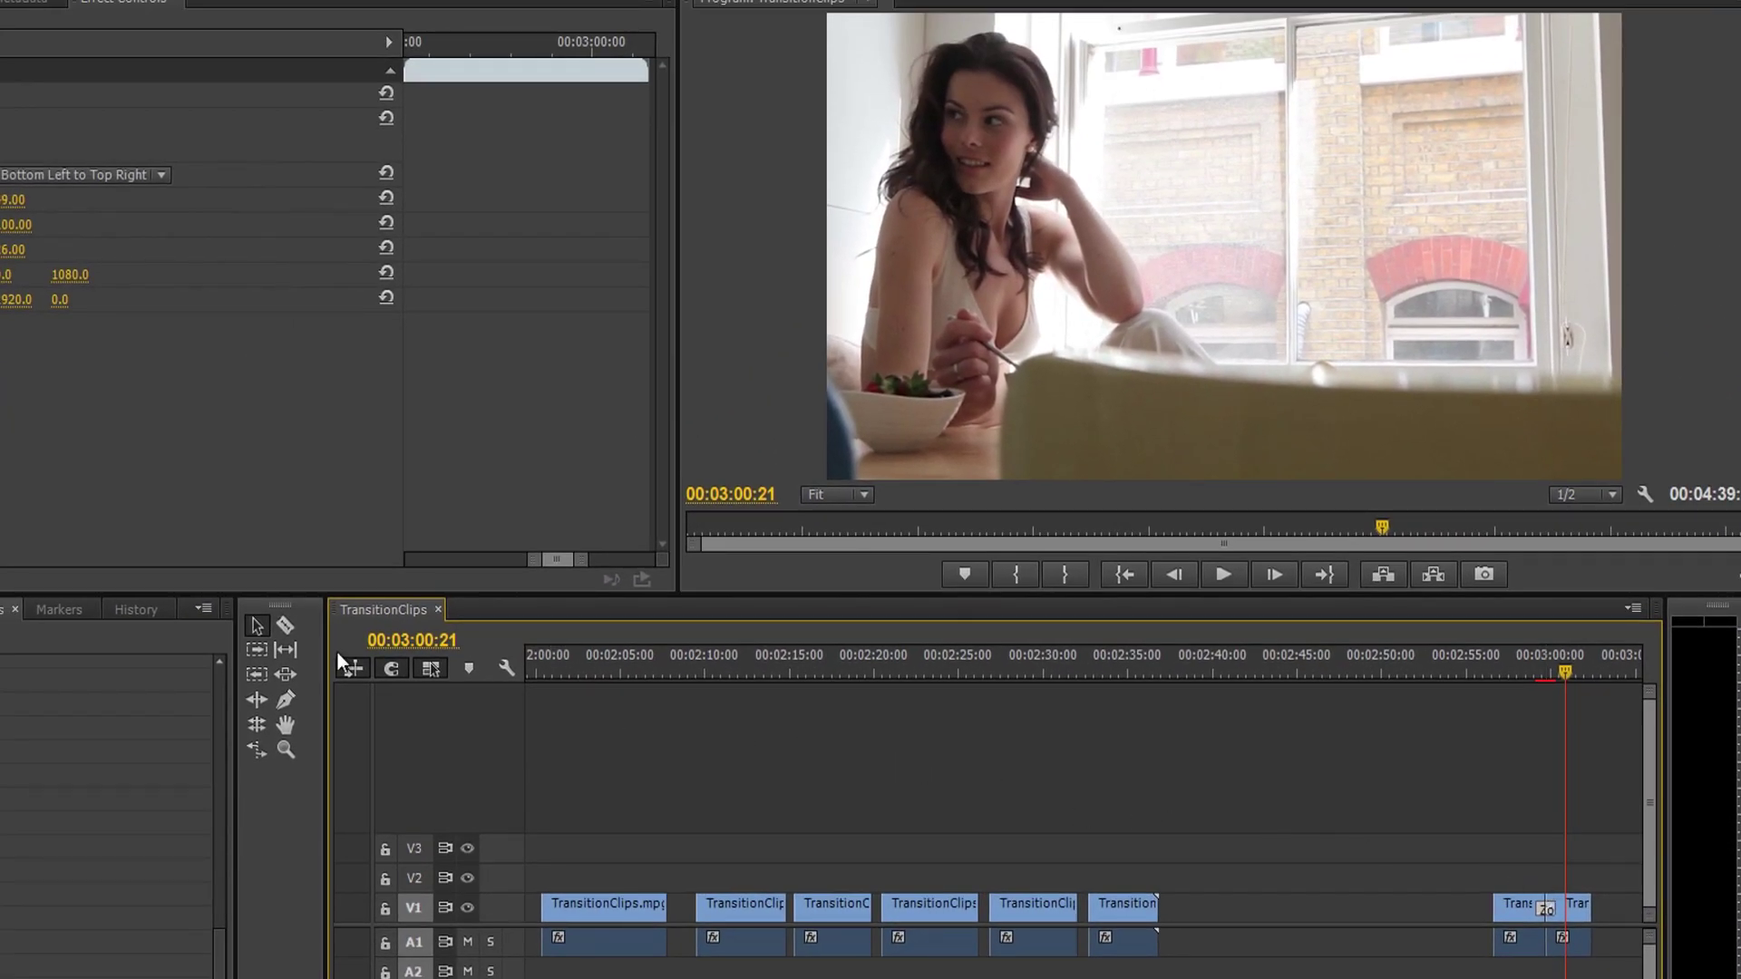
pyautogui.click(284, 650)
pyautogui.moveTo(1570, 902); pyautogui.dragTo(1513, 906)
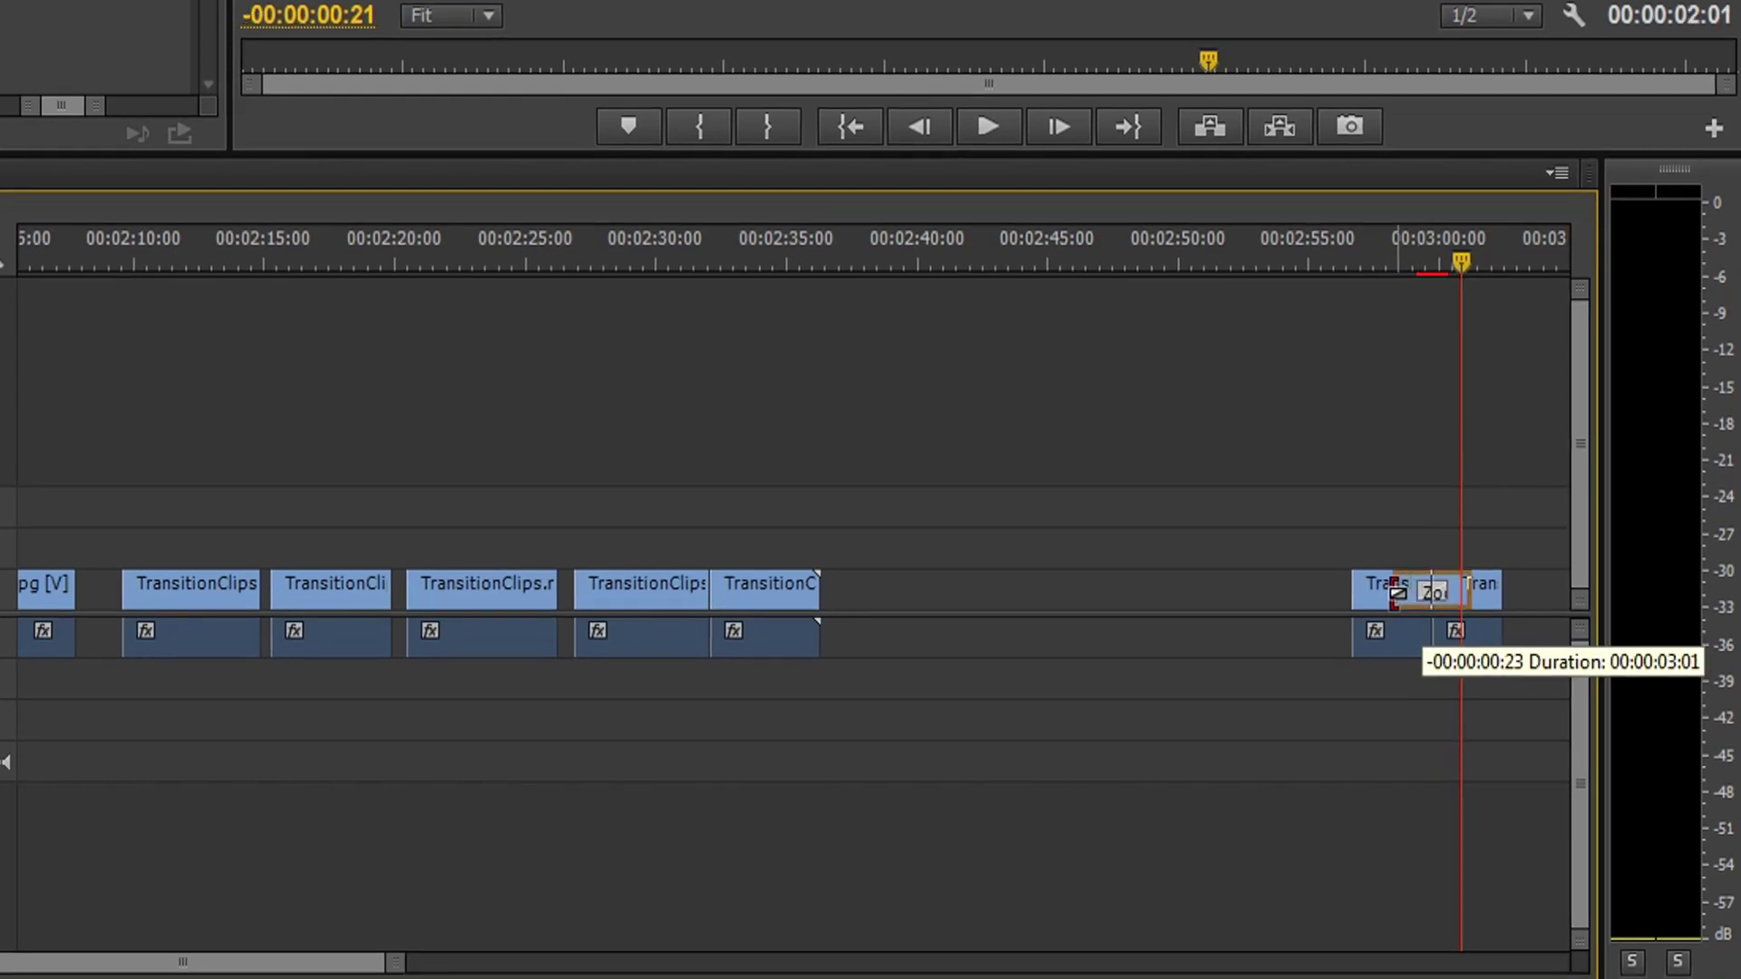
pyautogui.moveTo(1396, 591); pyautogui.dragTo(1436, 604)
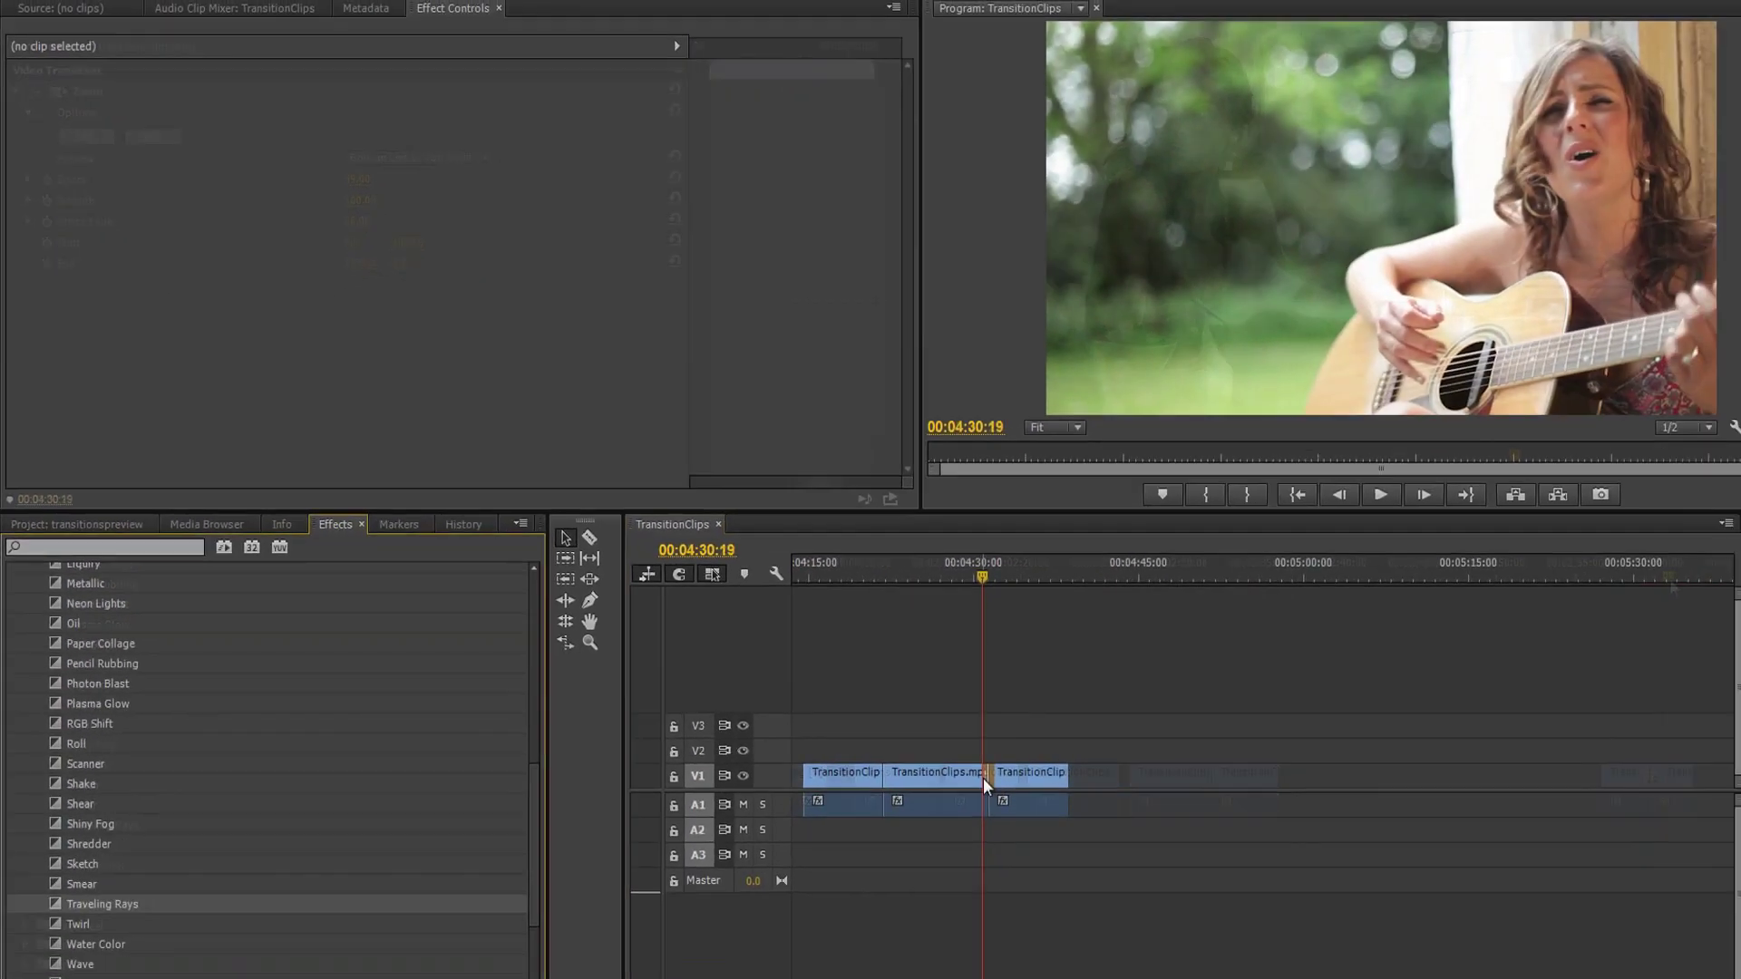
# Select the Traveling Rays transition near 04:30 to show its Absorbing Light settings.
pyautogui.click(933, 737)
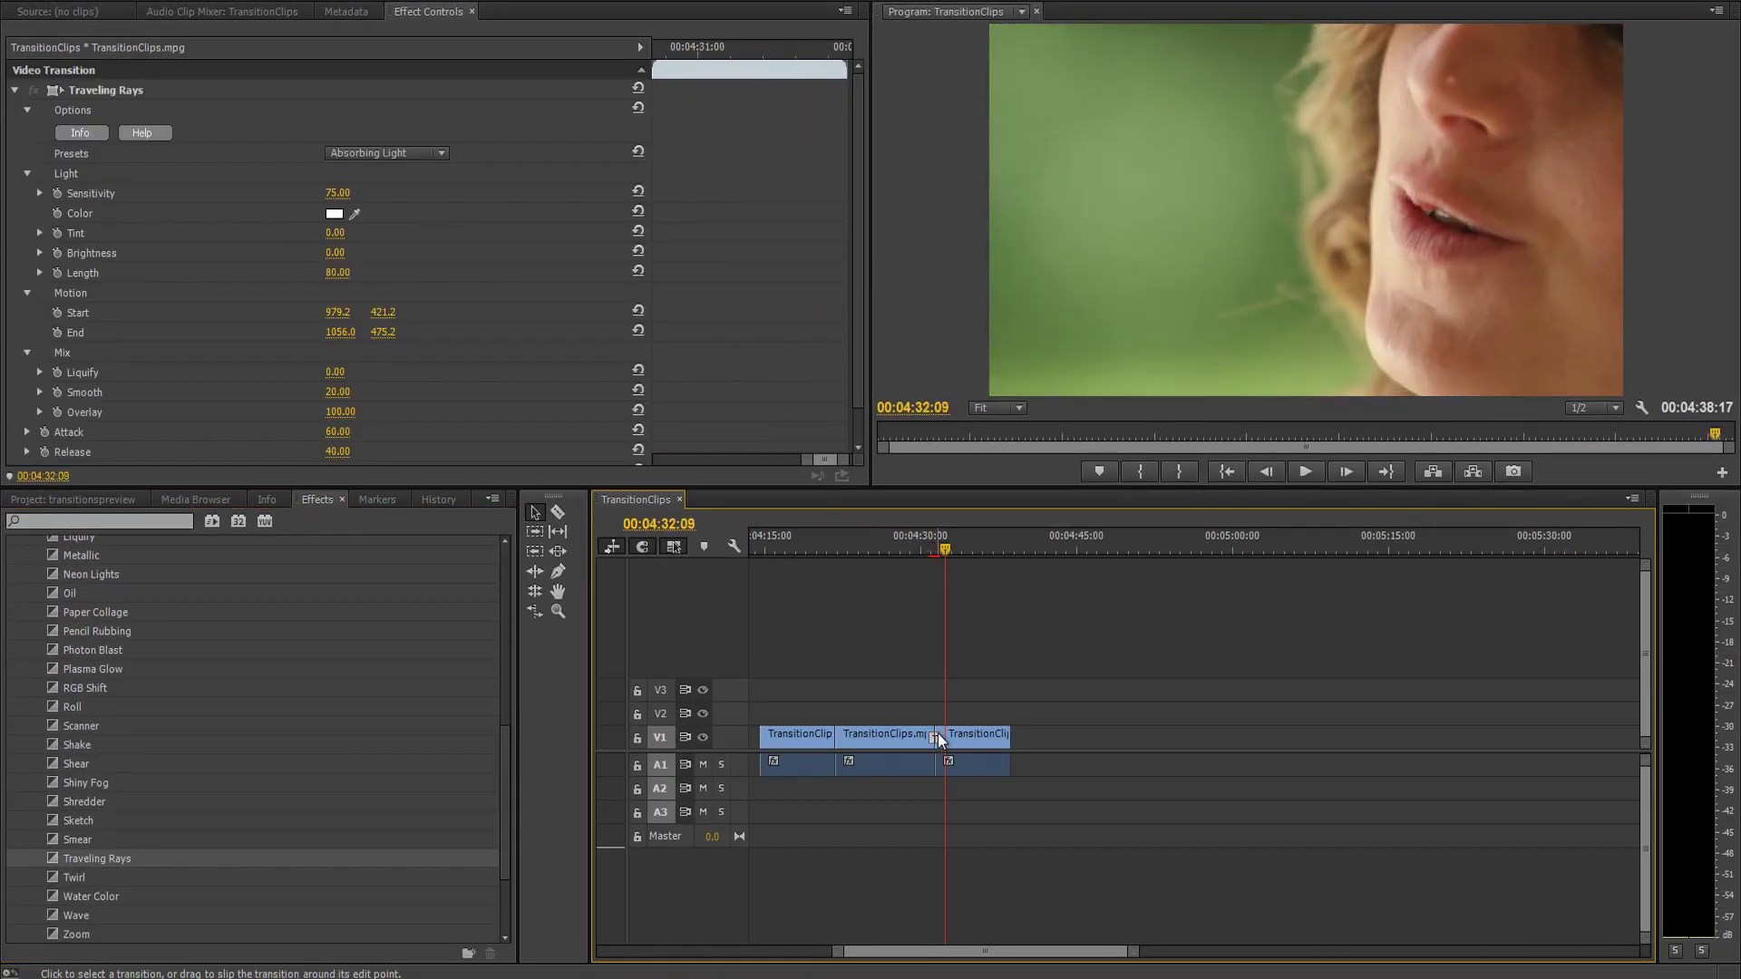
# Apply and play the Traveling Rays transition with the Angelic, then Absorbing Light presets.
pyautogui.press('space')
pyautogui.click(444, 153)
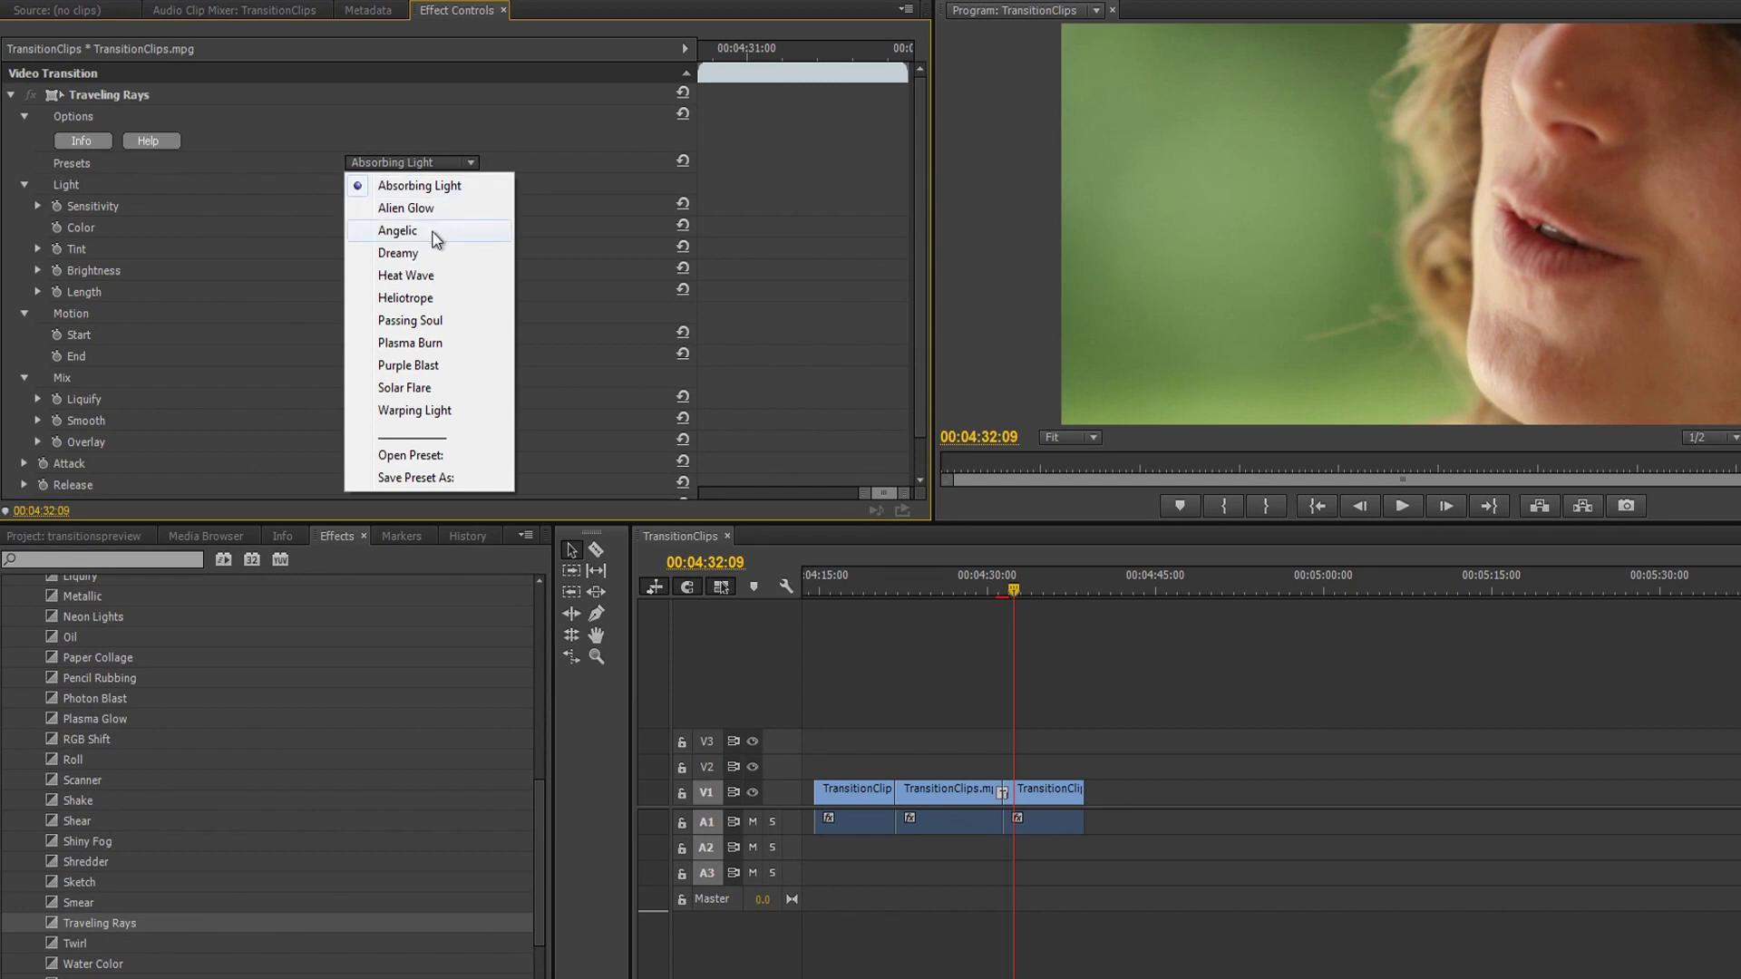
pyautogui.click(399, 230)
pyautogui.moveTo(1011, 594); pyautogui.dragTo(997, 589)
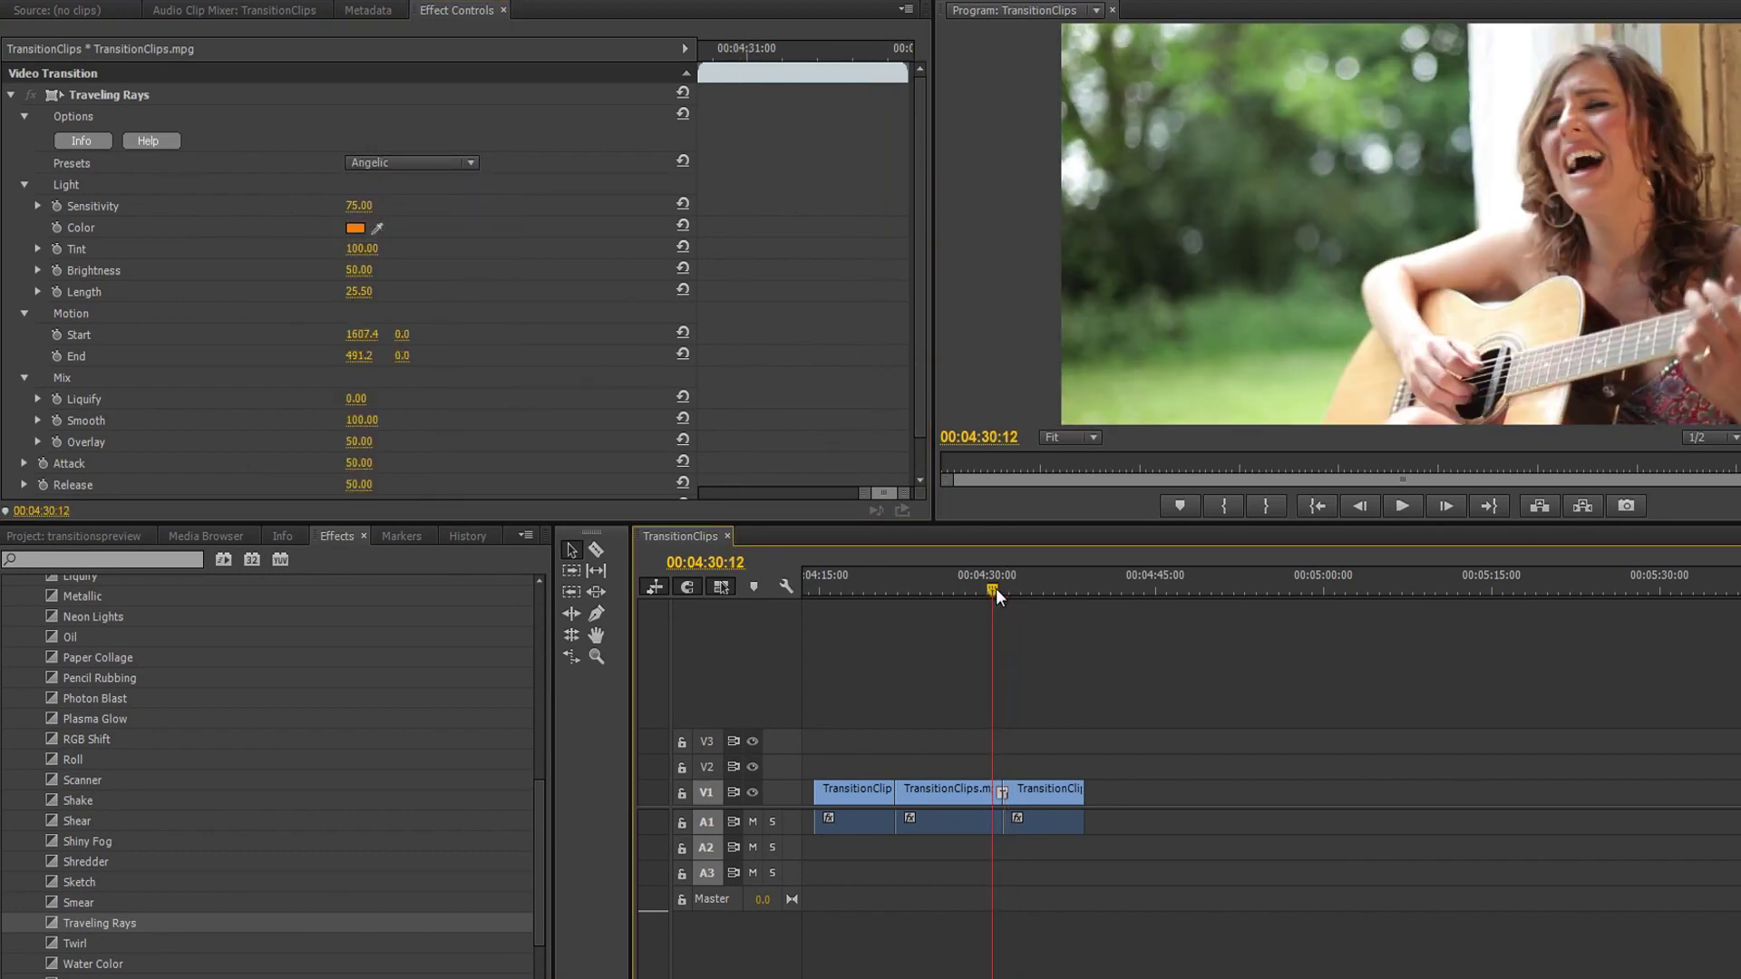
pyautogui.press('space')
pyautogui.press('space')
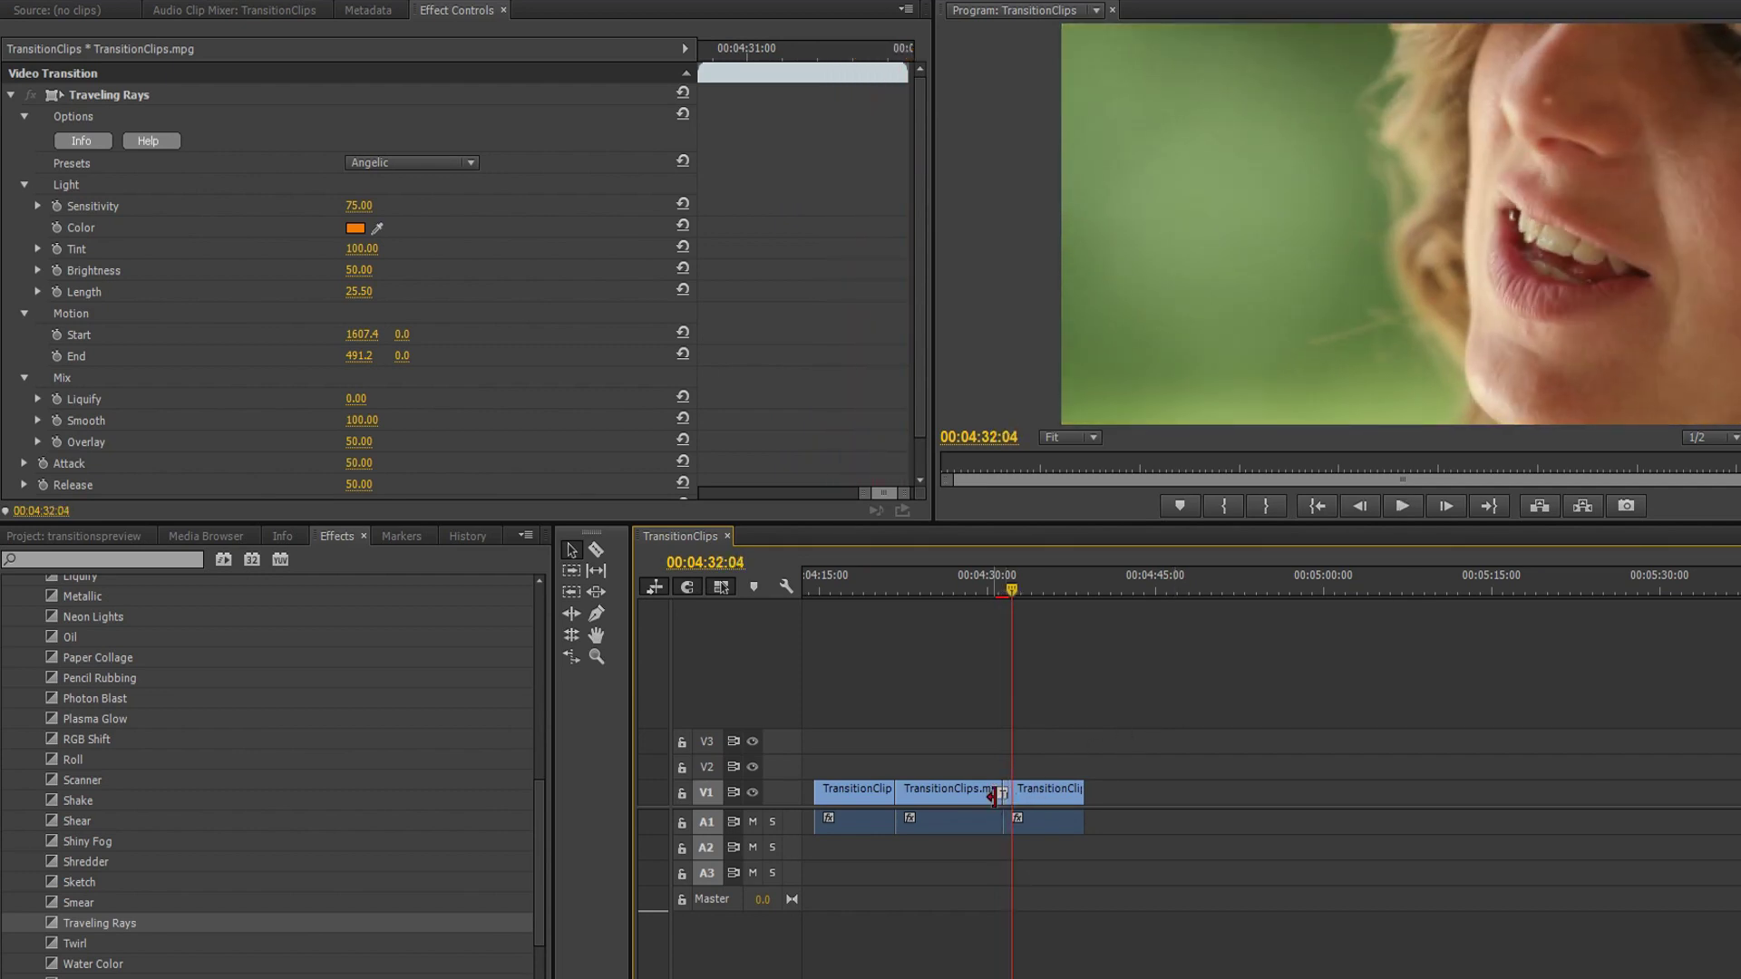
pyautogui.click(467, 164)
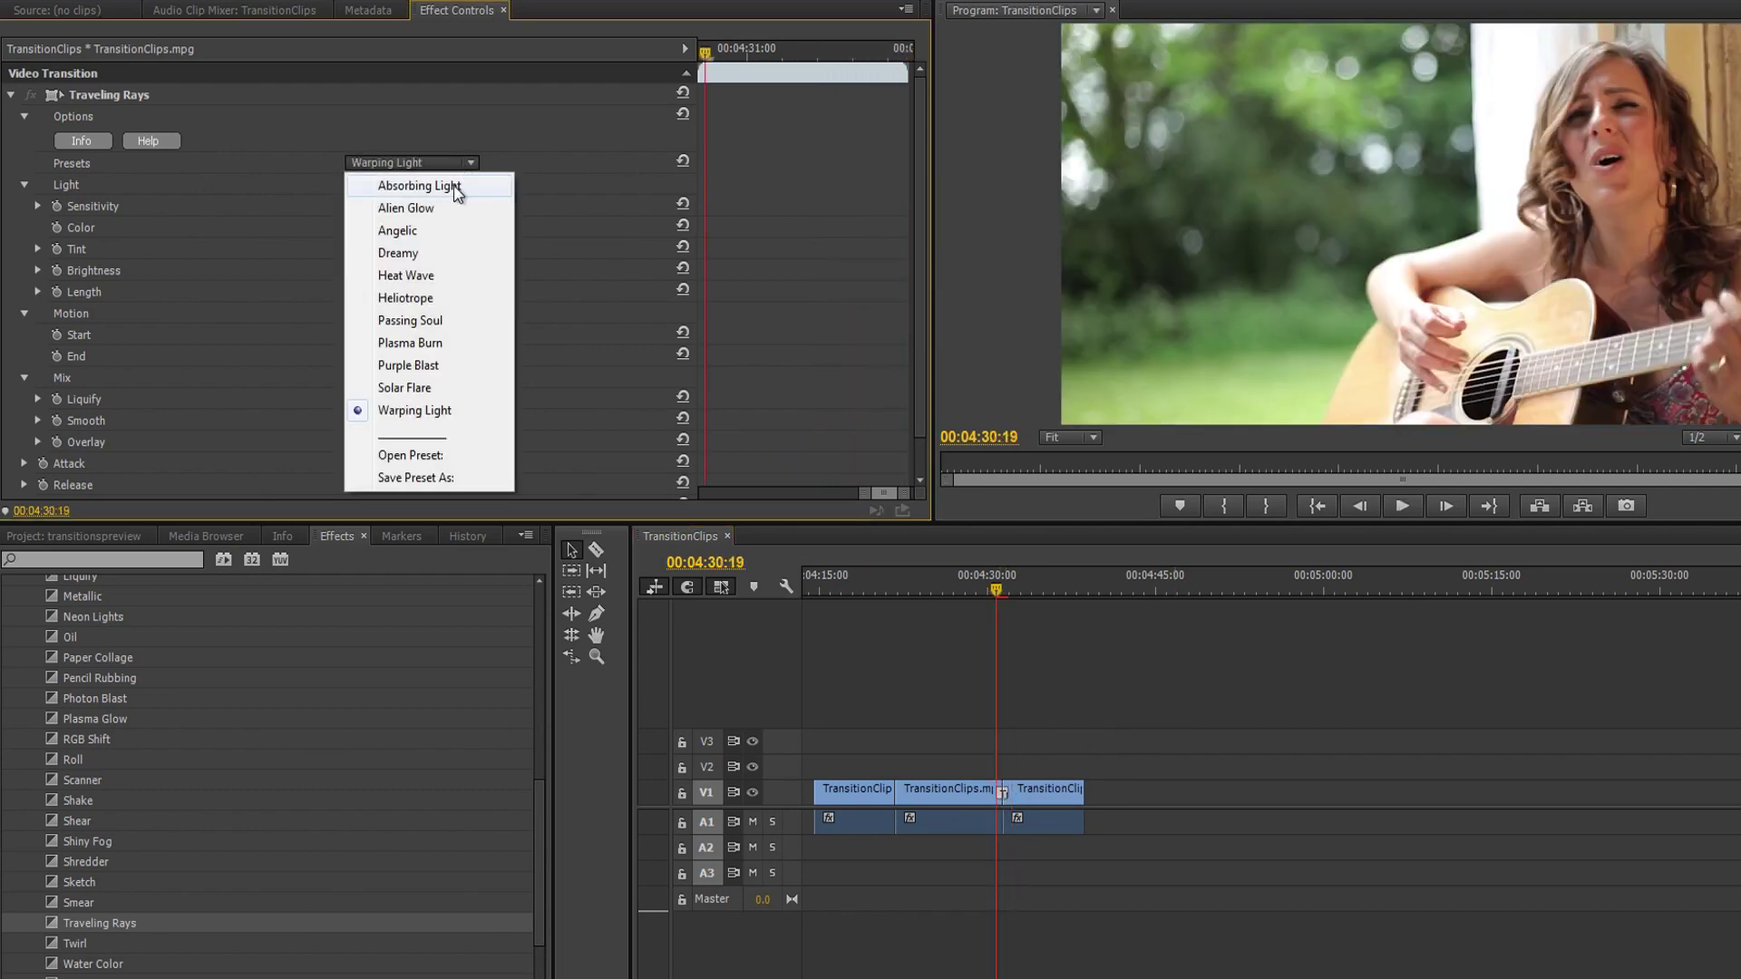
pyautogui.click(456, 186)
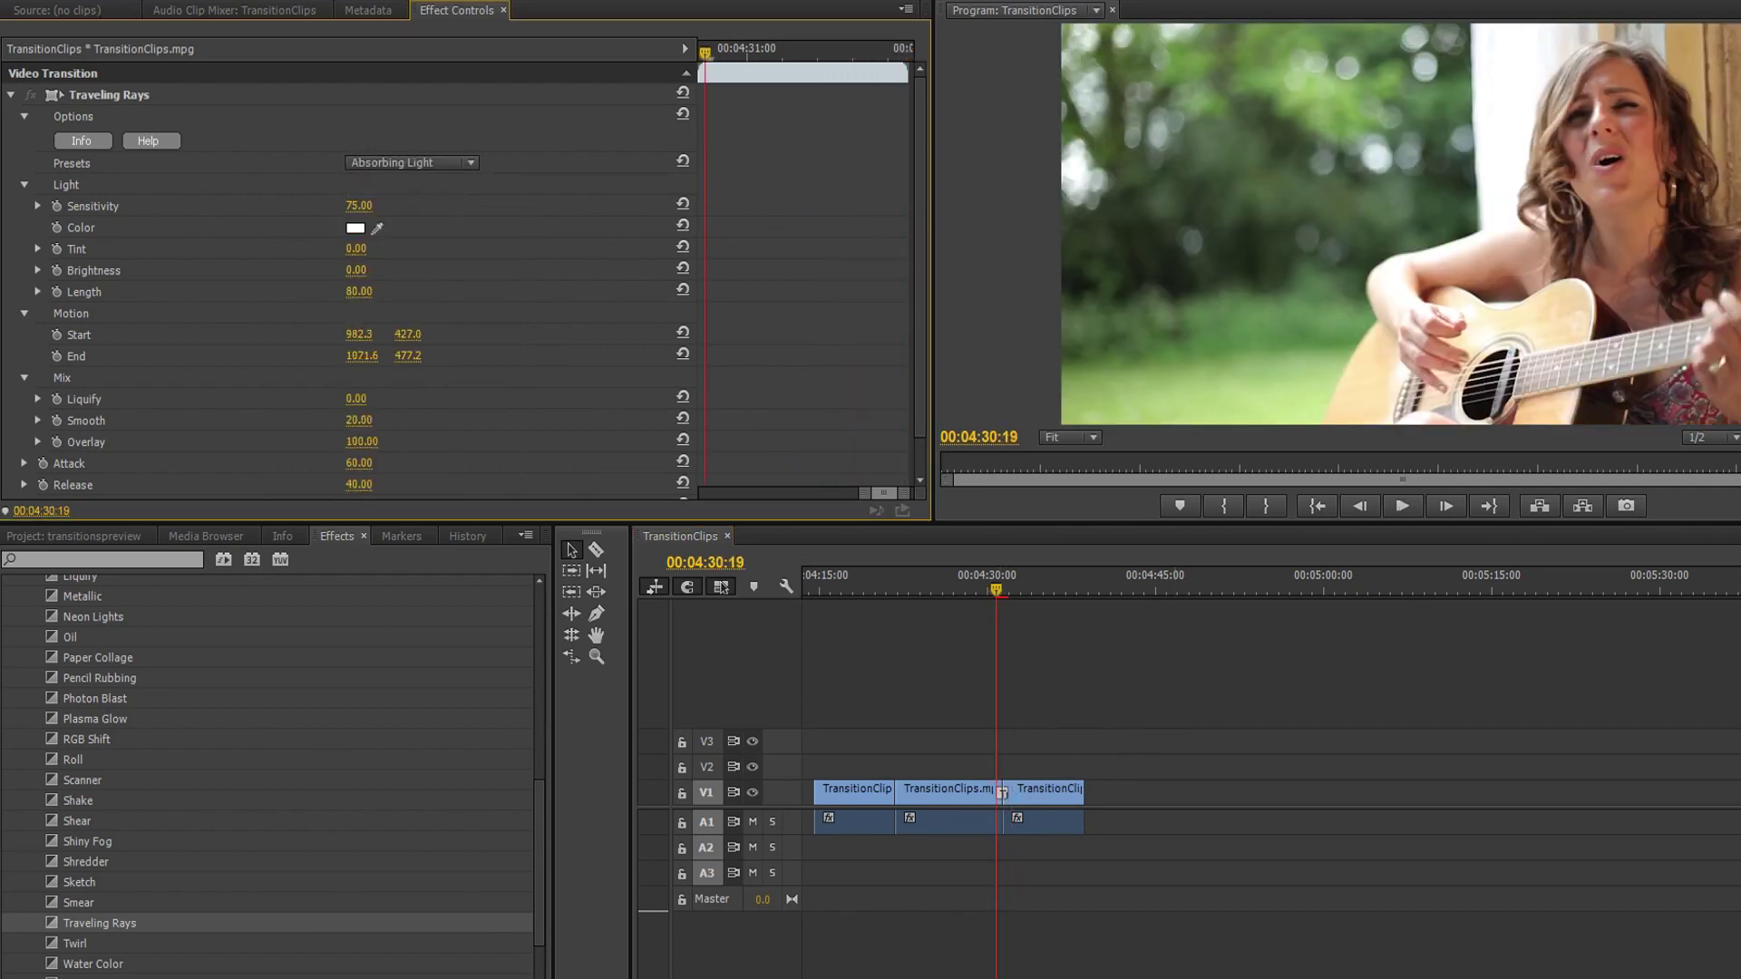
pyautogui.press('space')
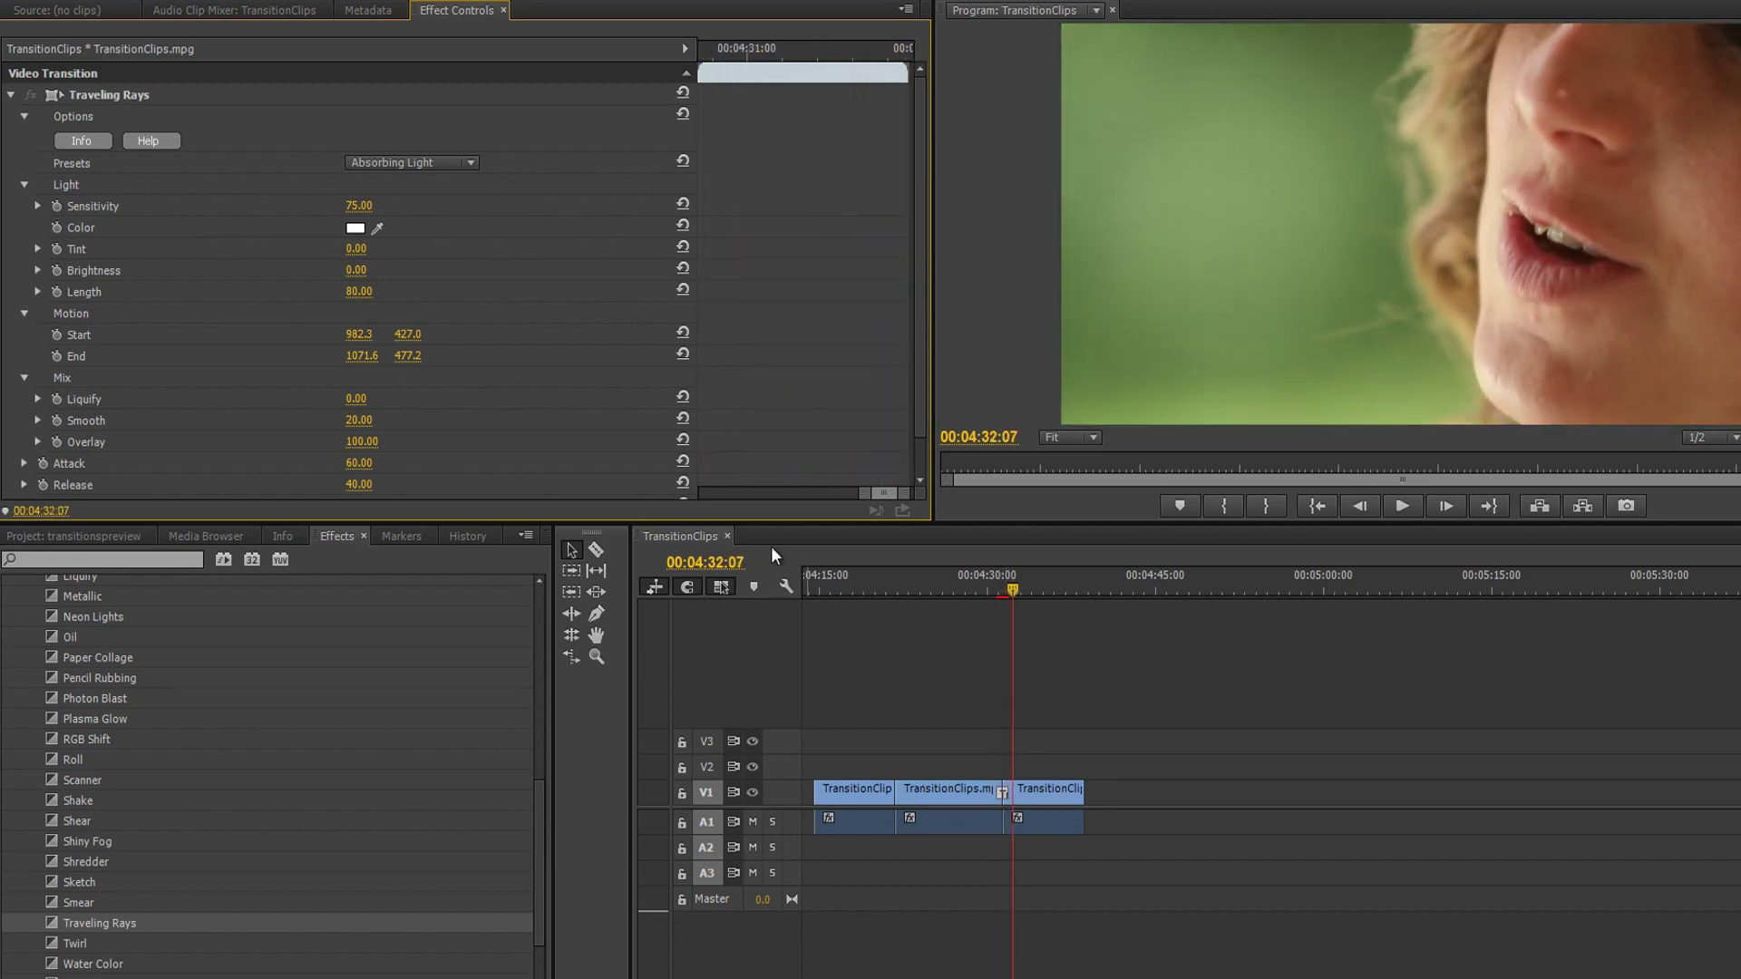
# Preview the Dreamy preset, then apply and play the Plasma Burn preset.
pyautogui.click(467, 164)
pyautogui.click(458, 249)
pyautogui.click(1006, 591)
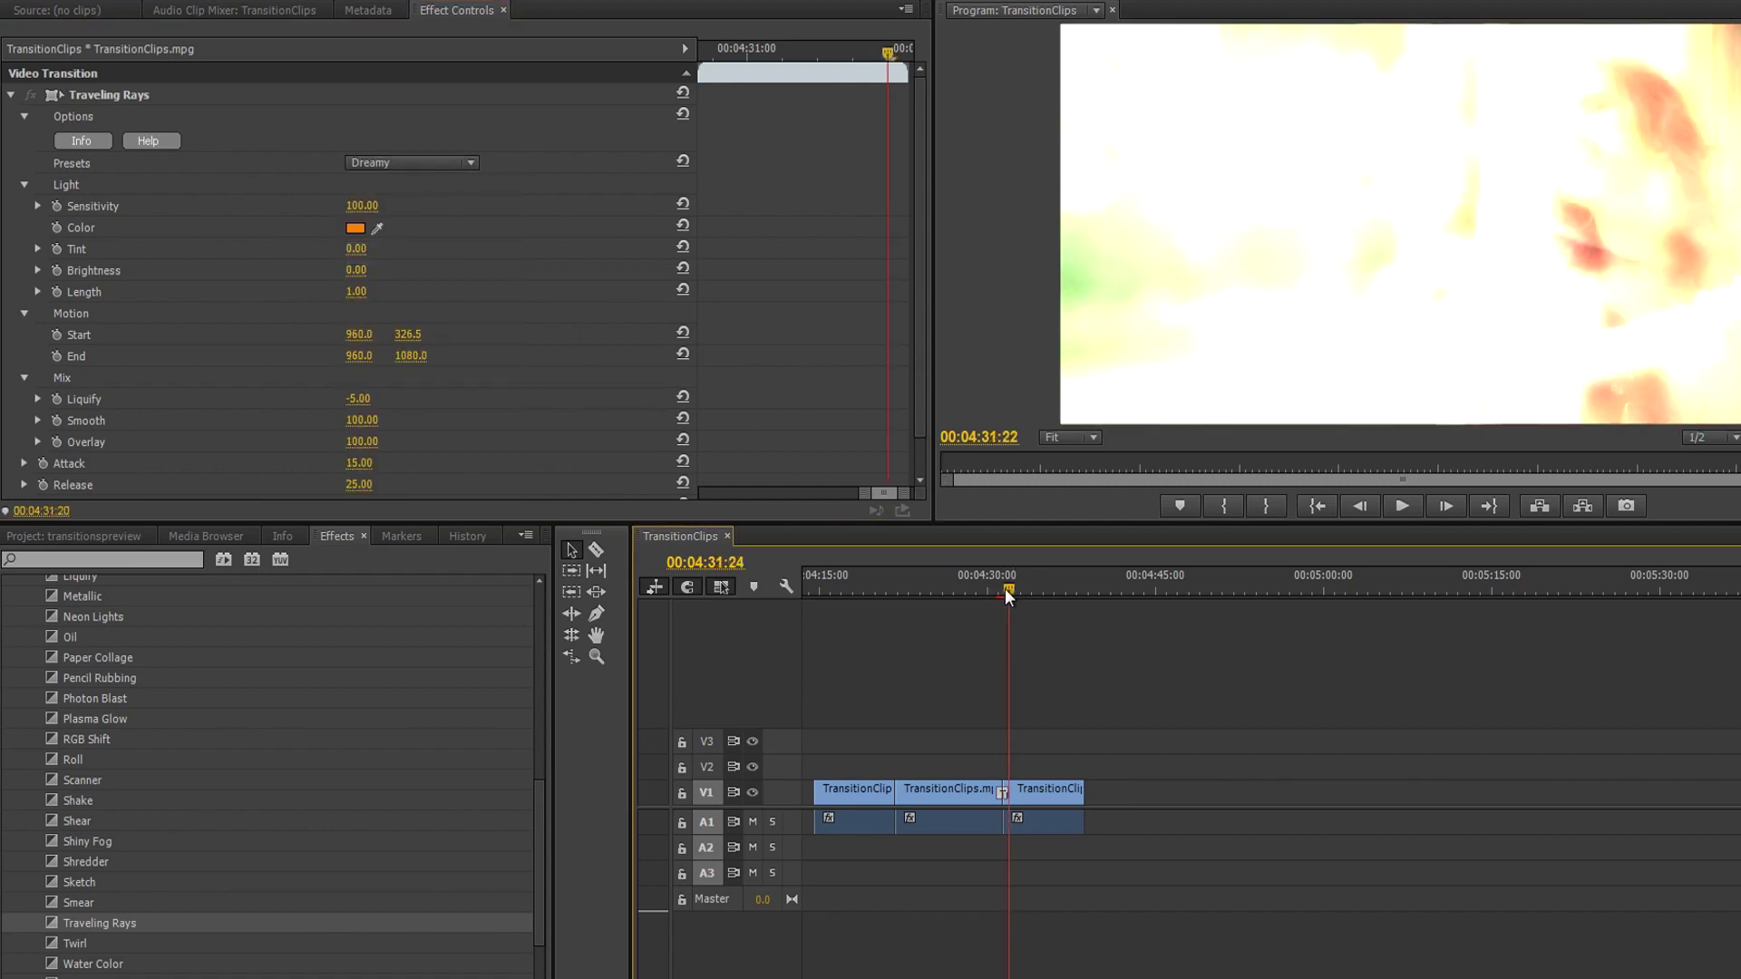
pyautogui.click(992, 589)
pyautogui.press('space')
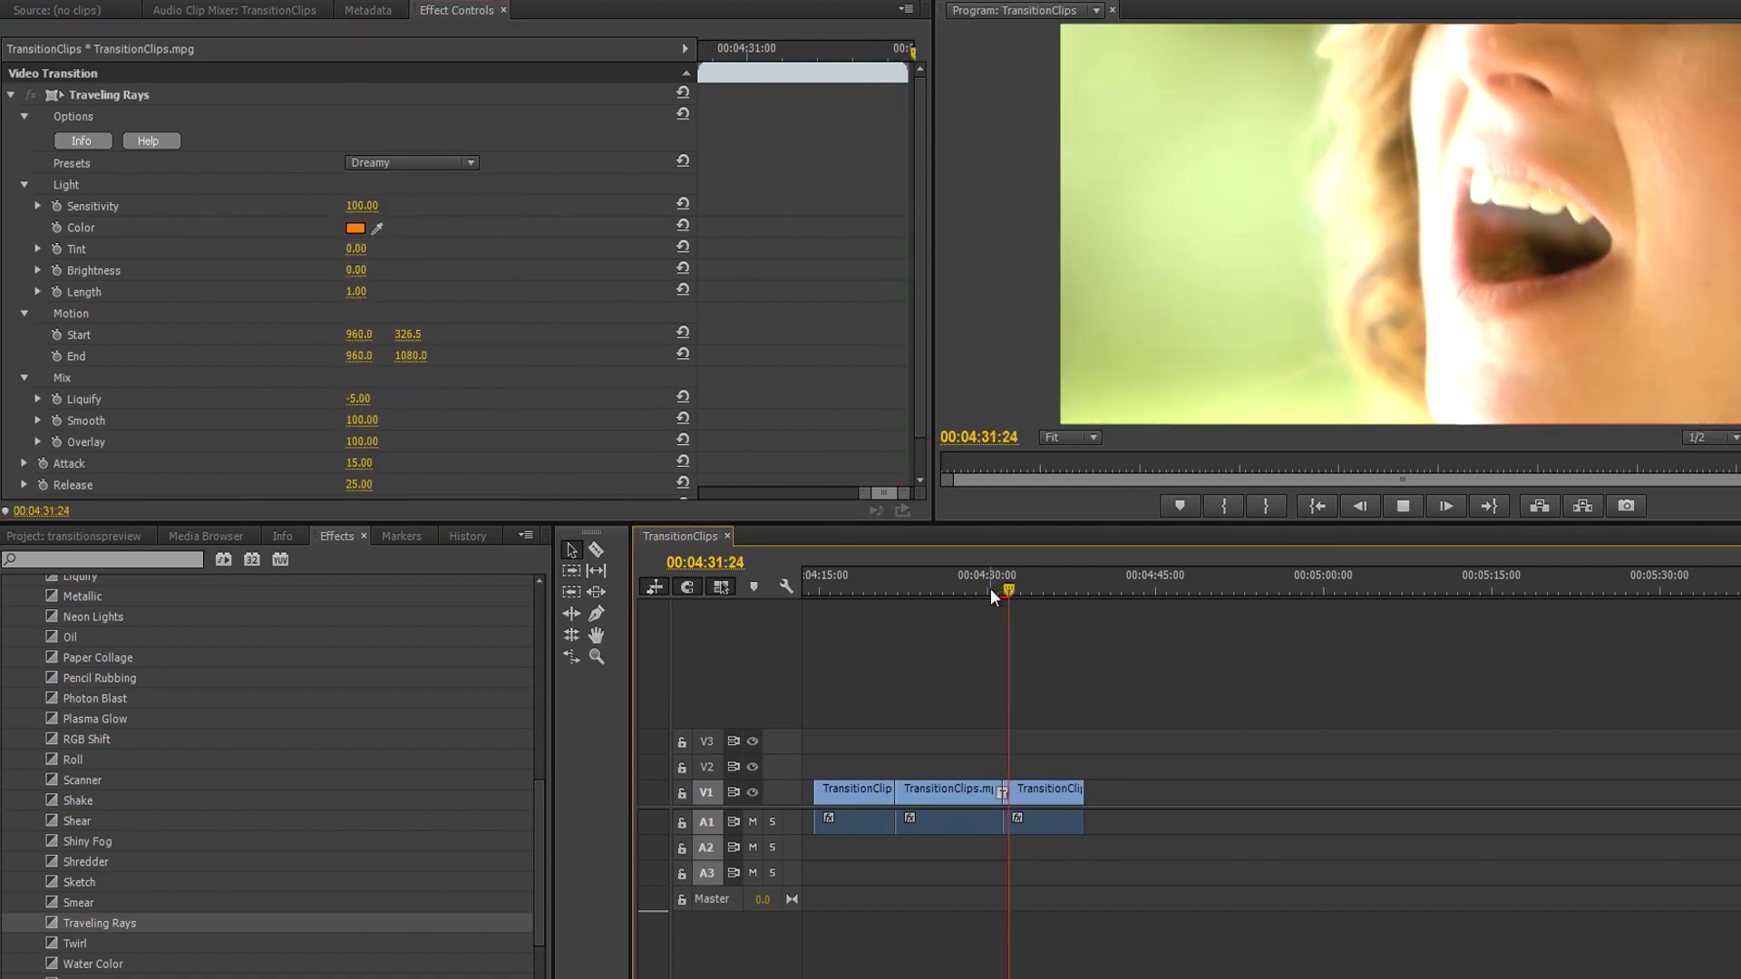
pyautogui.click(470, 163)
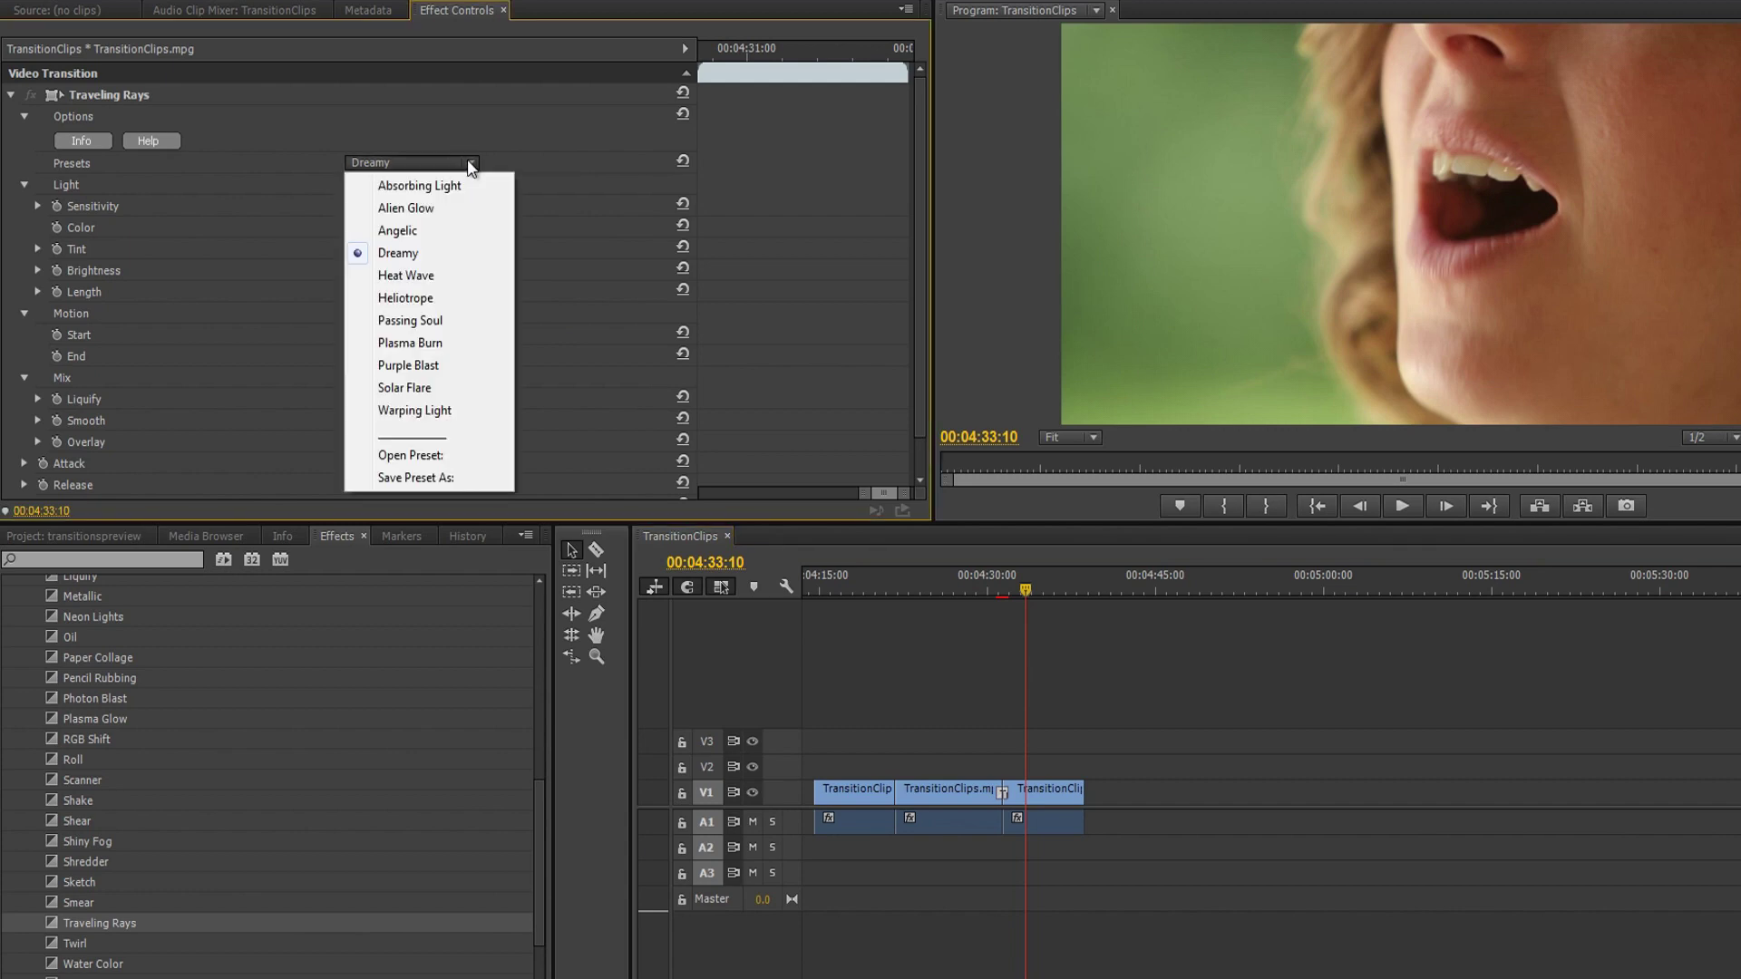
pyautogui.click(439, 346)
pyautogui.moveTo(1024, 590); pyautogui.dragTo(993, 590)
pyautogui.press('space')
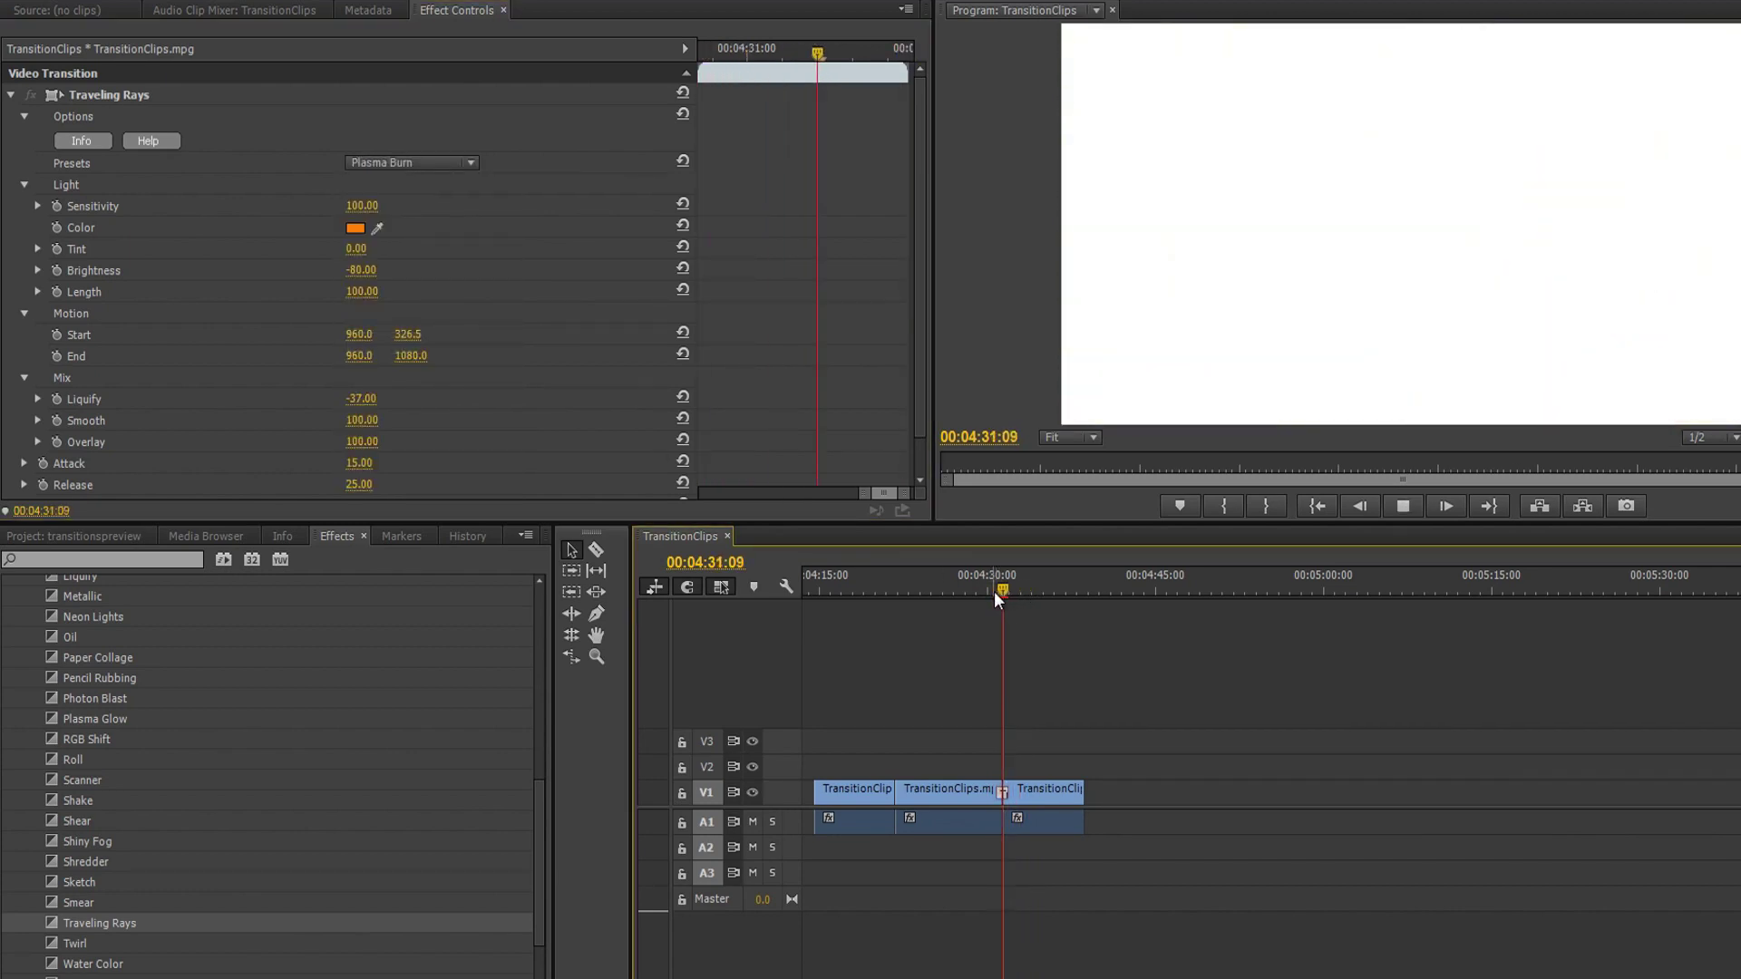
pyautogui.press('space')
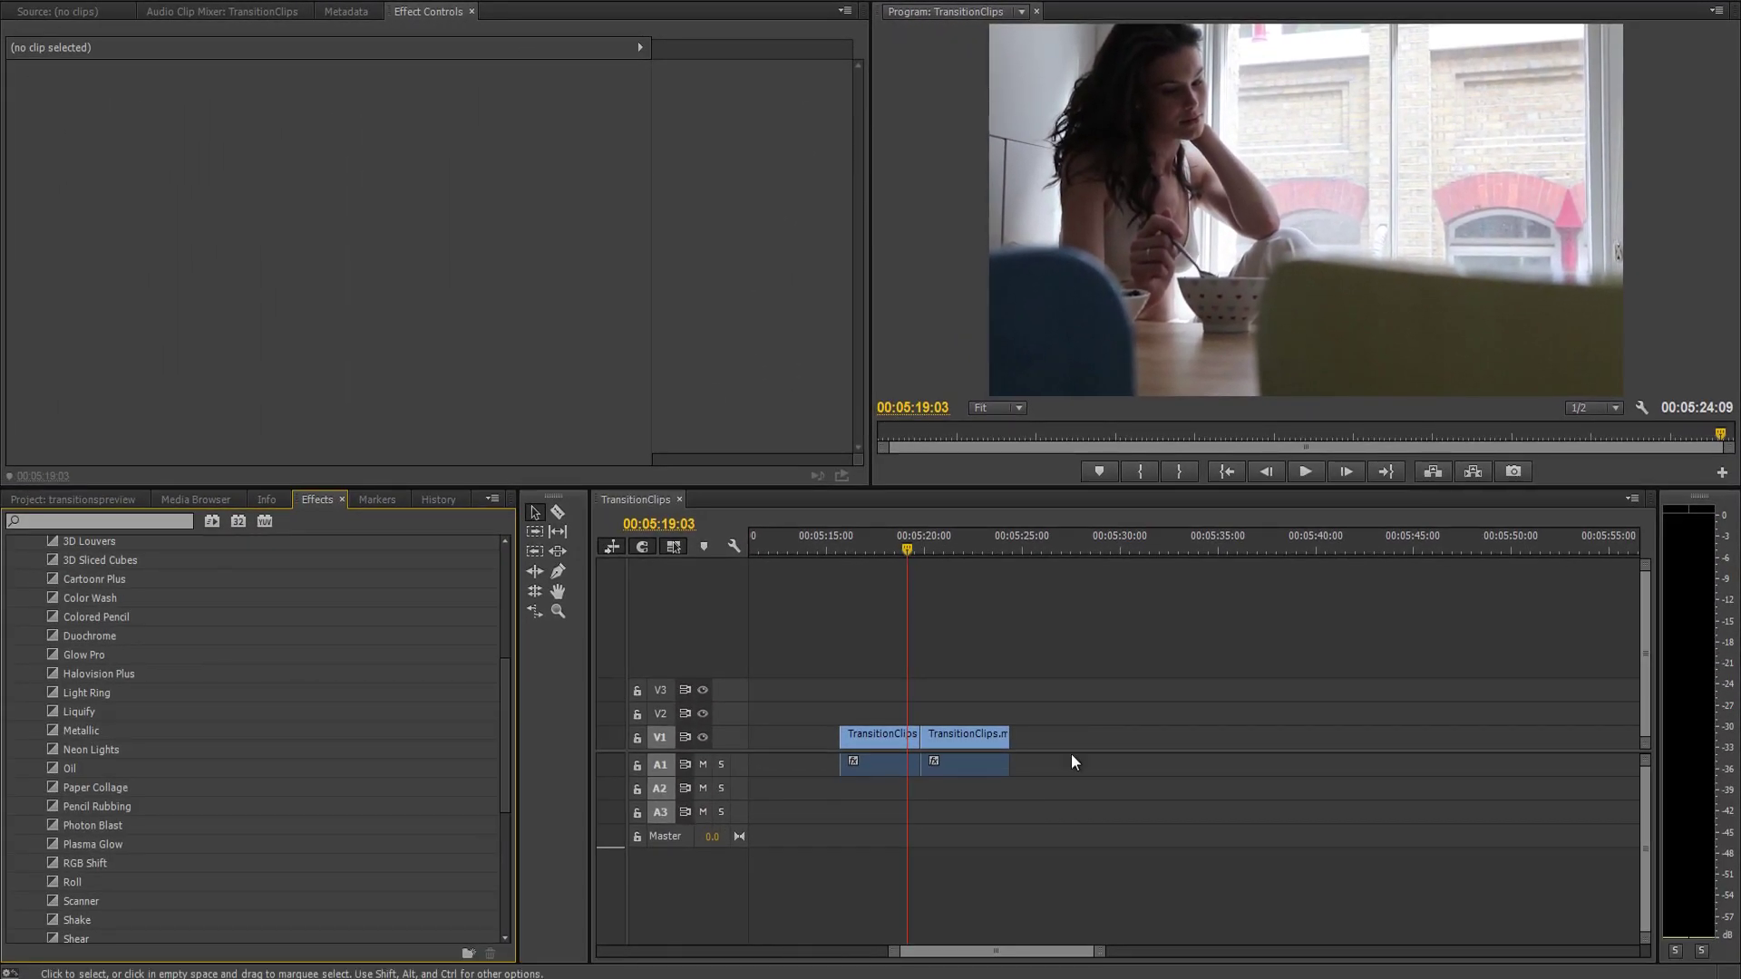
# Preview the Light Ring transition on the V1 cut near 05:19.
pyautogui.click(1302, 477)
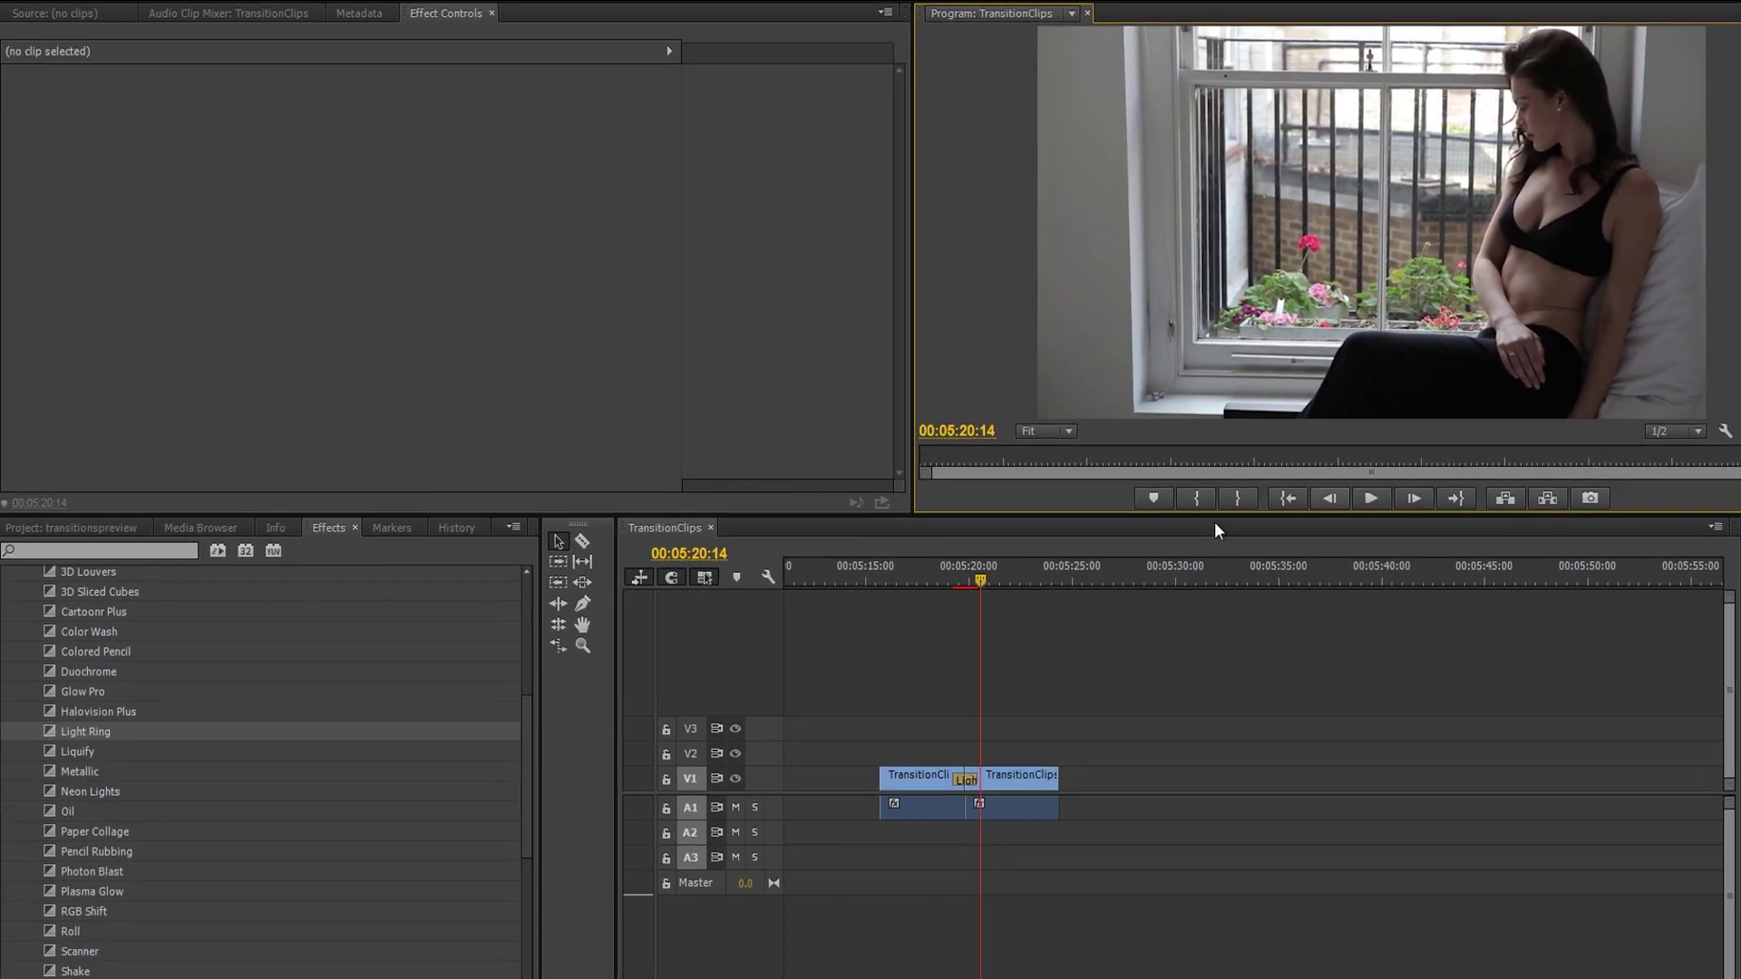
# Select the Light Ring transition and set its Width to 60.15.
pyautogui.click(959, 578)
pyautogui.click(961, 781)
pyautogui.click(22, 185)
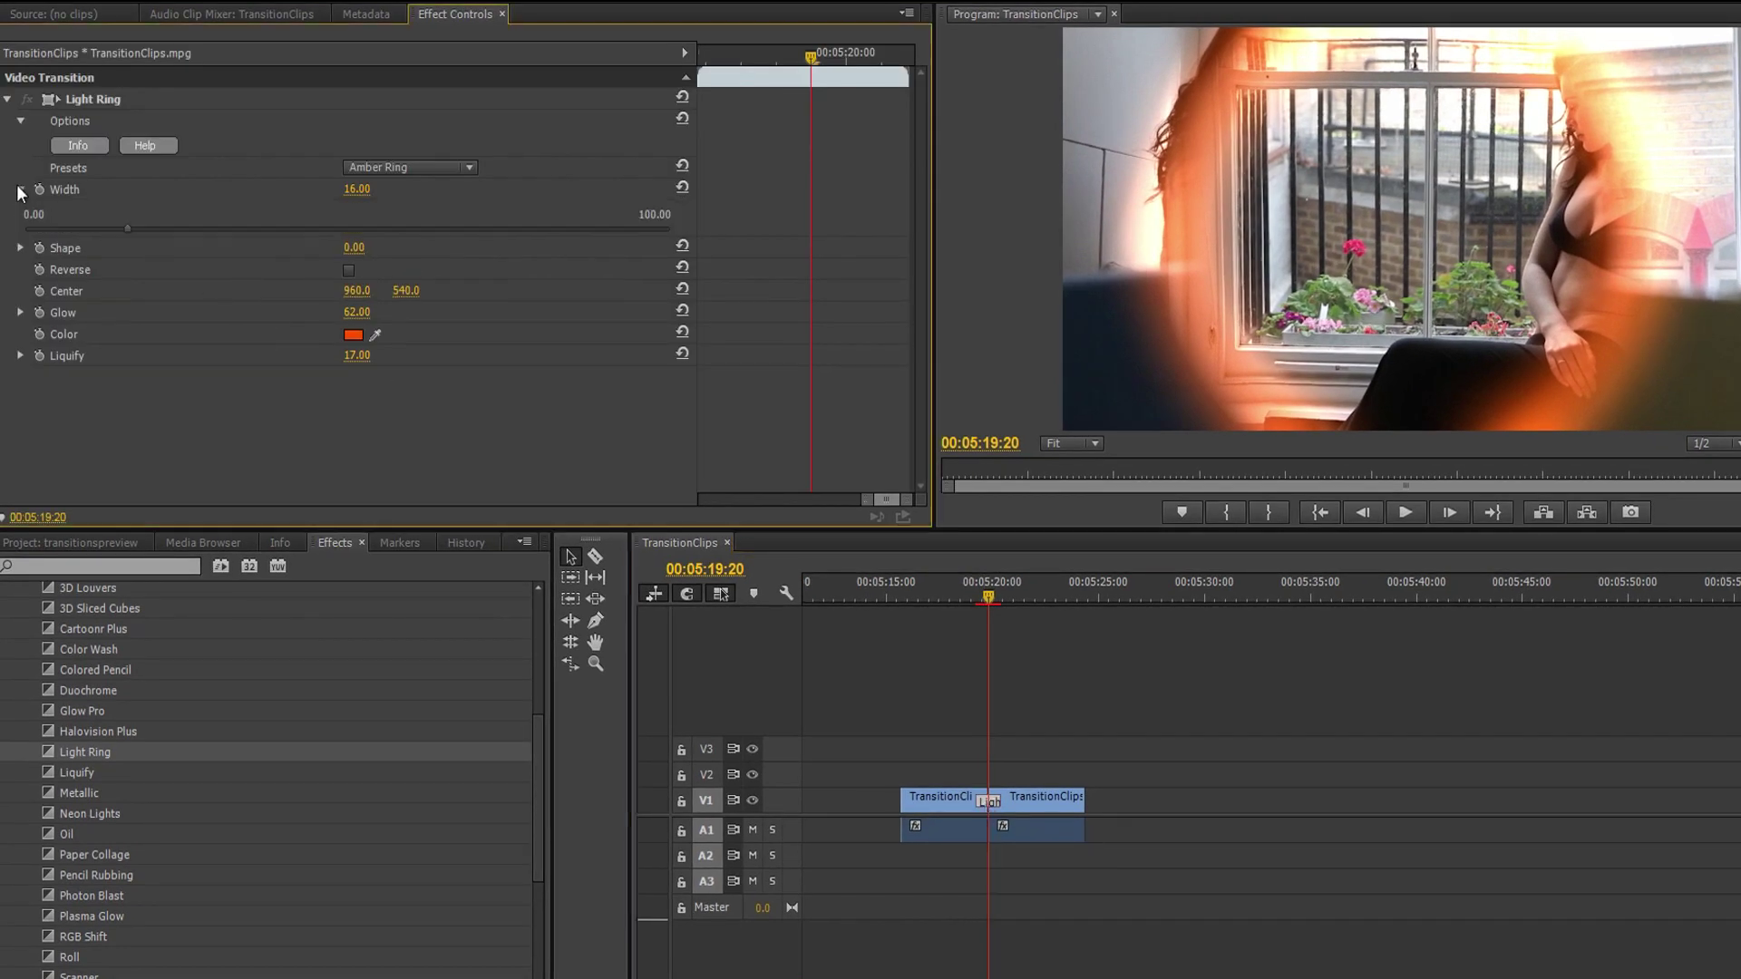
pyautogui.moveTo(127, 228); pyautogui.dragTo(414, 223)
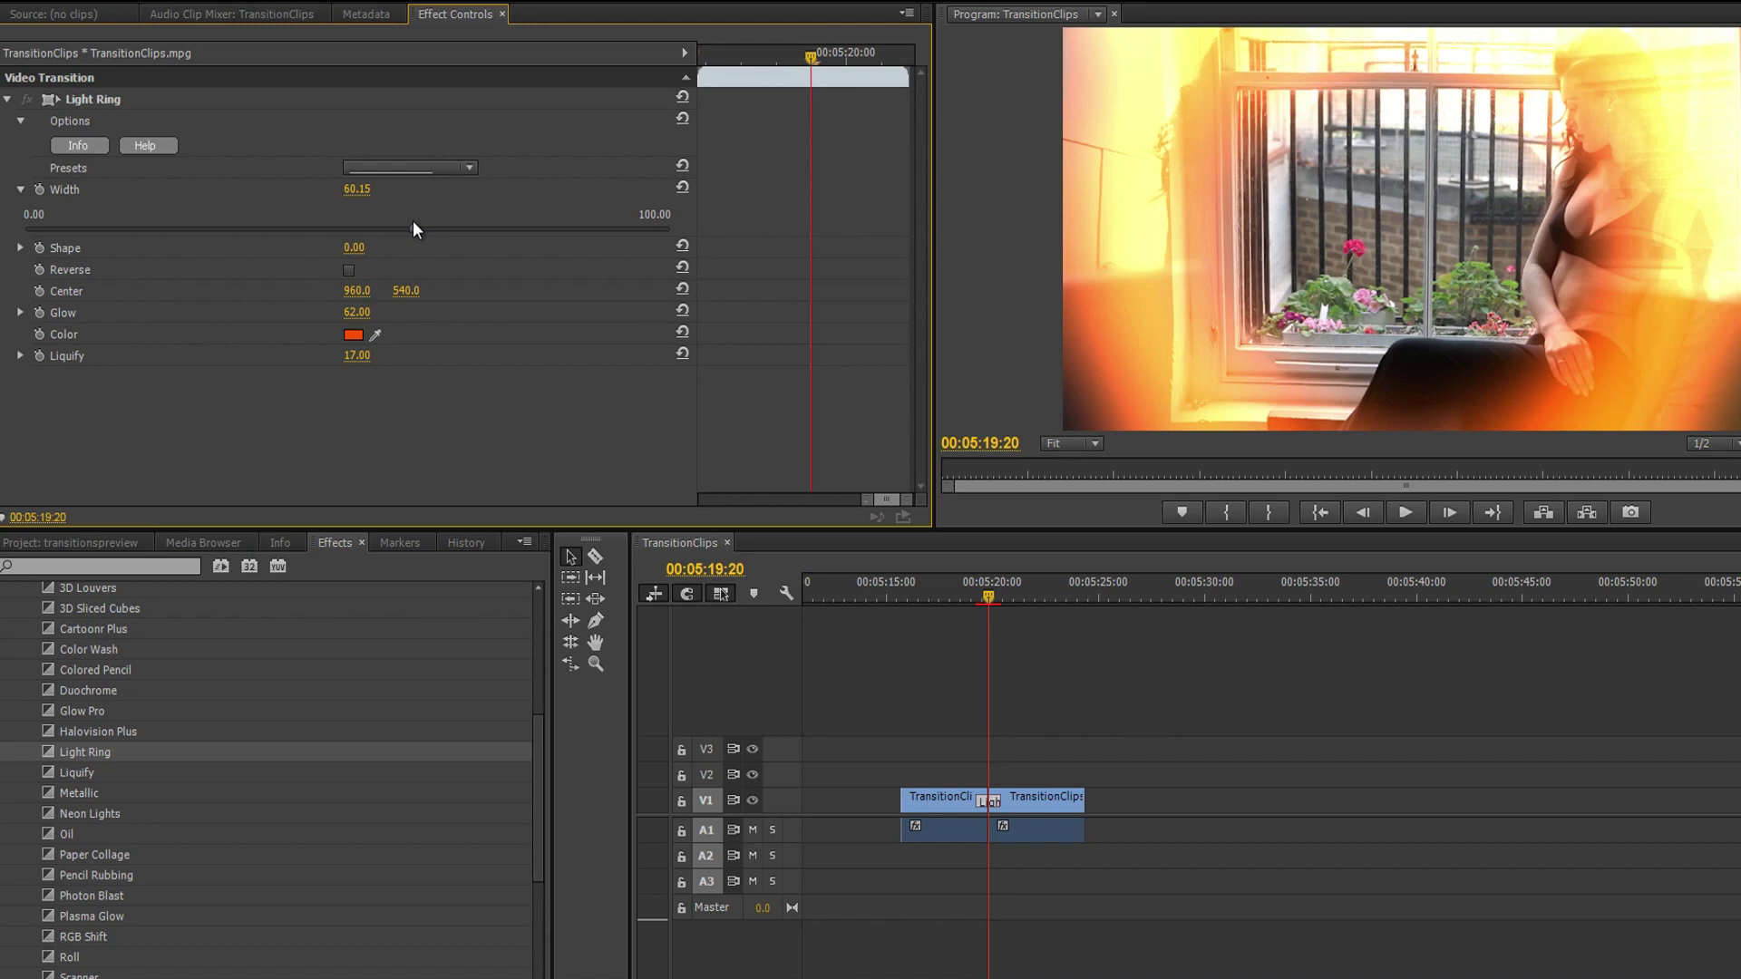
# Set Shape to 100, turn on Reverse, and play the transition to preview it.
pyautogui.click(20, 247)
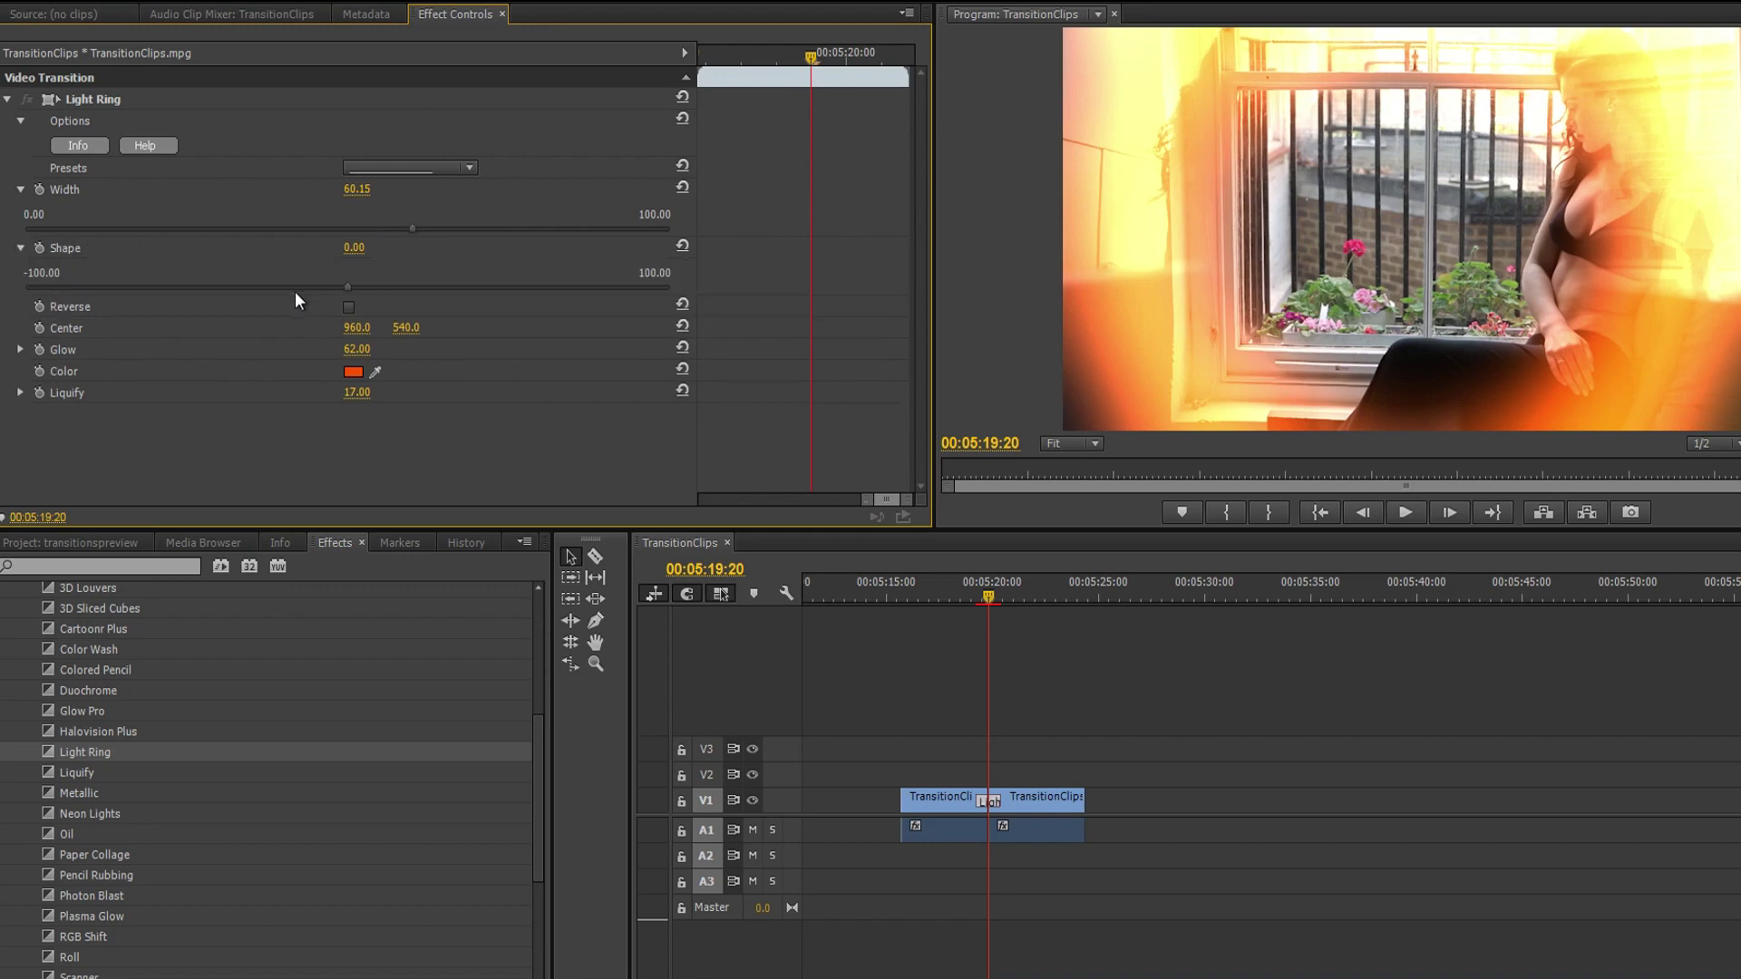
pyautogui.moveTo(347, 286); pyautogui.dragTo(682, 299)
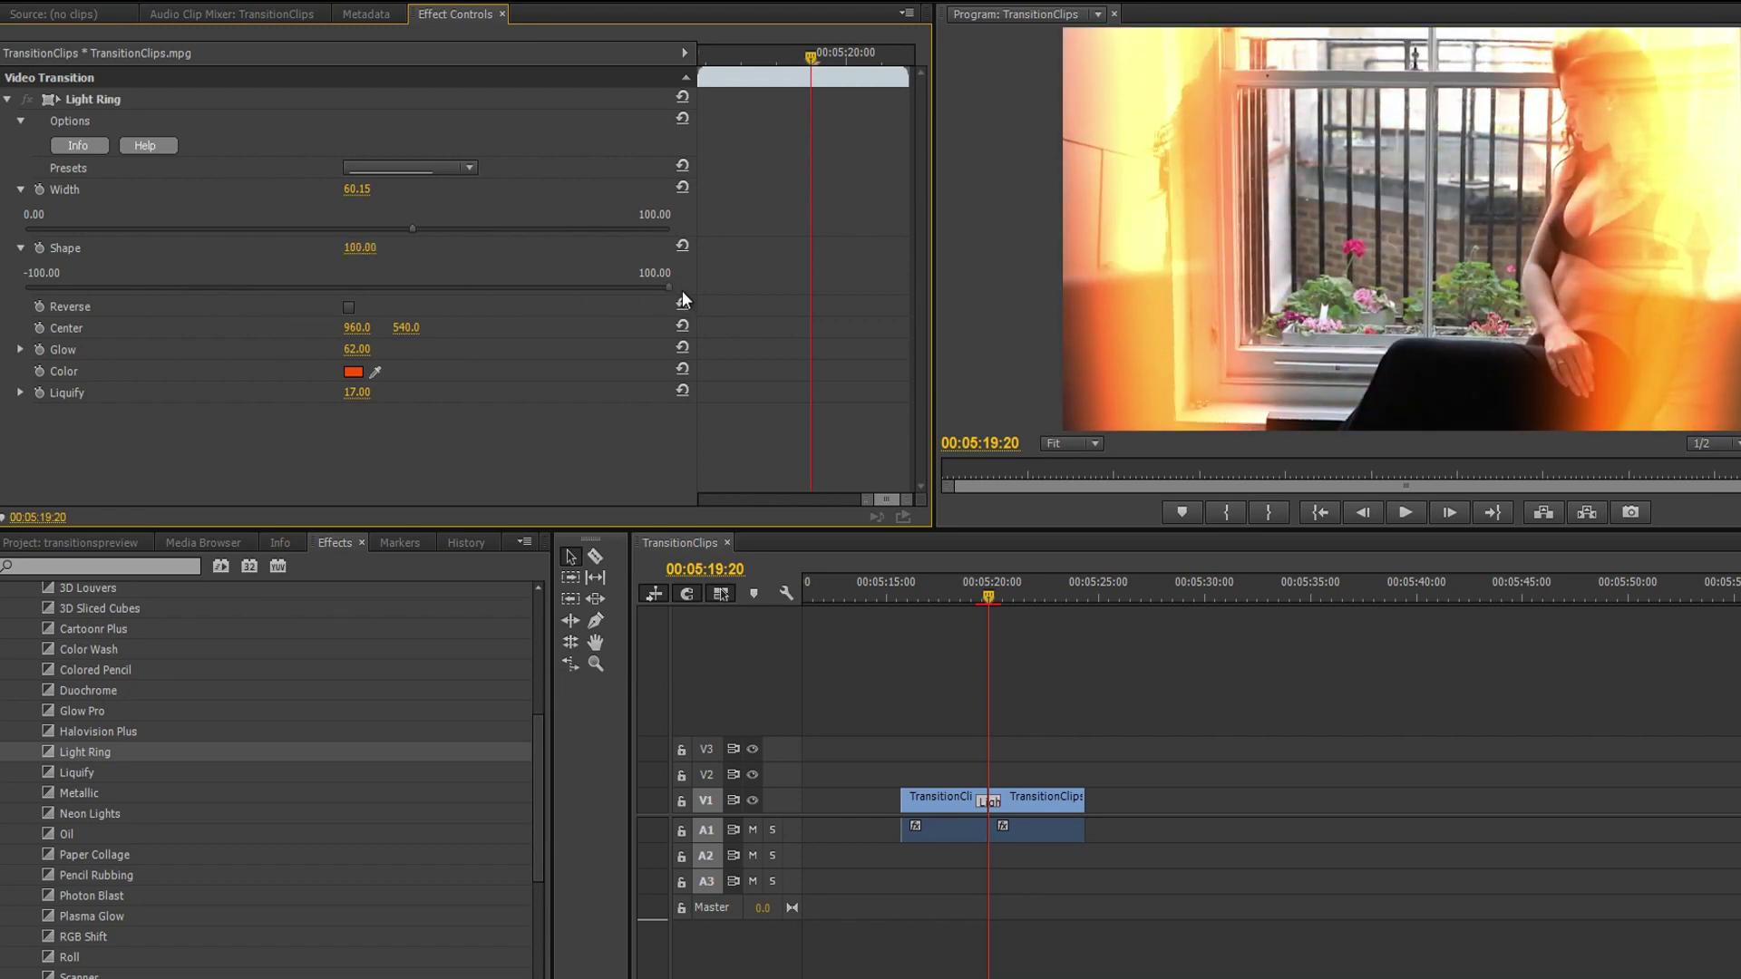
pyautogui.click(349, 308)
pyautogui.click(972, 599)
pyautogui.press('space')
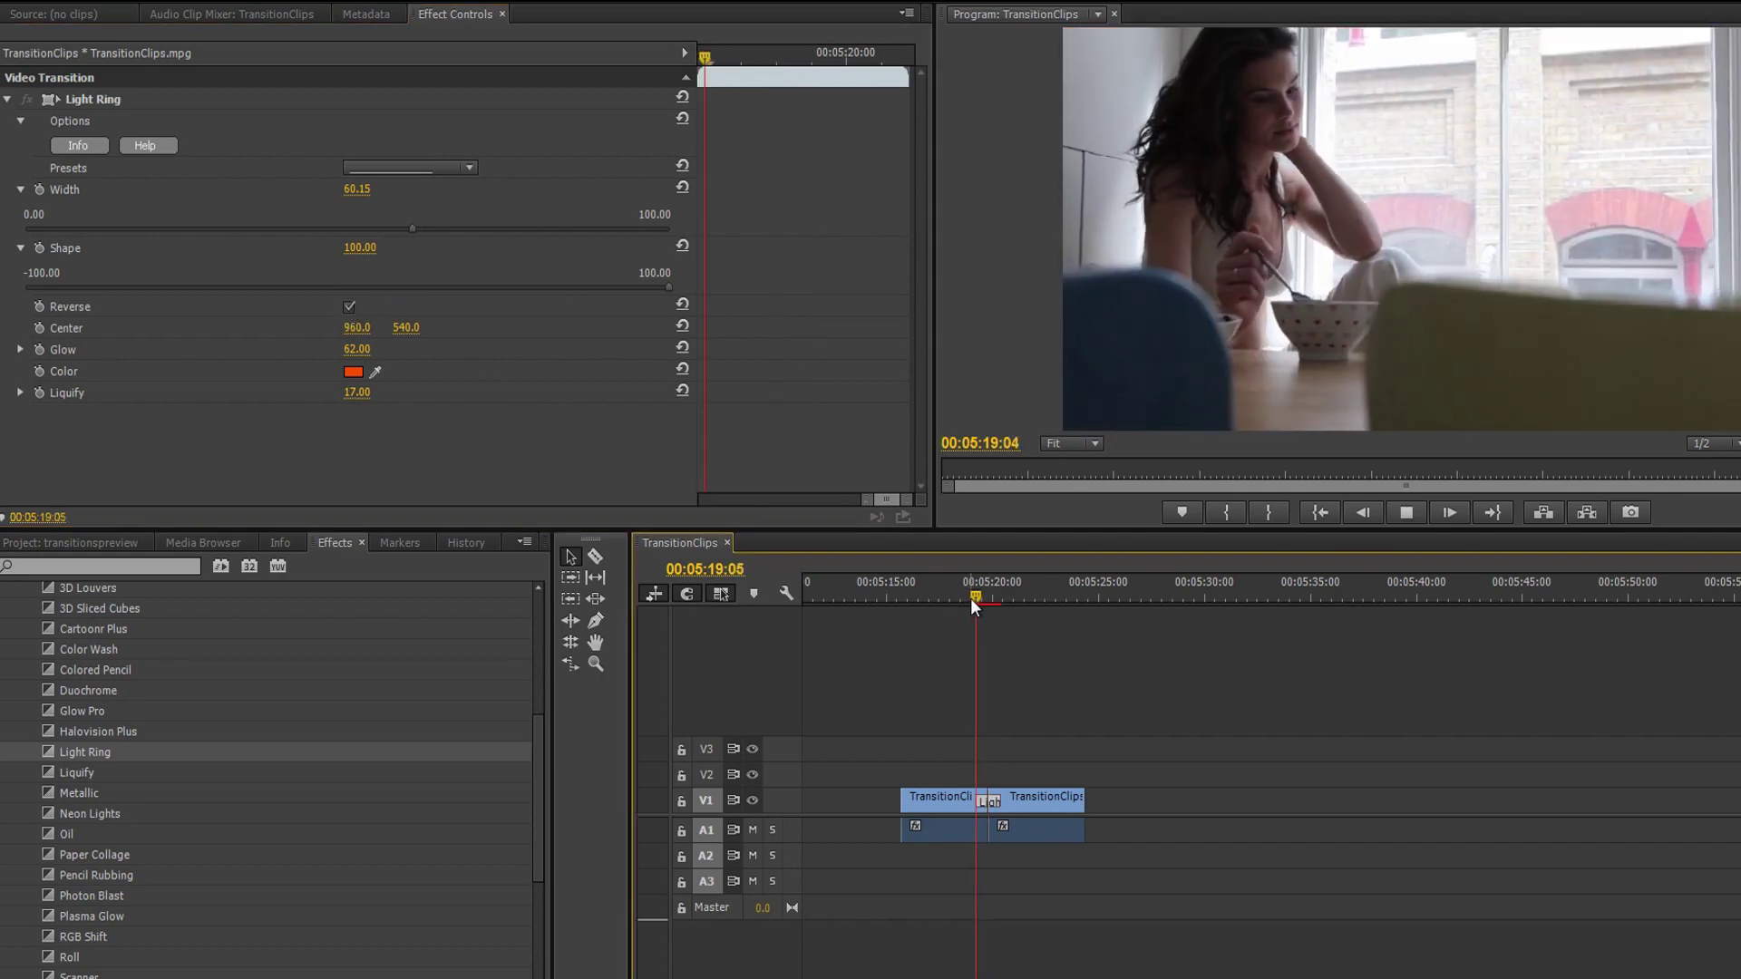
# Lower the Light Ring's Glow to 30.08.
pyautogui.click(988, 604)
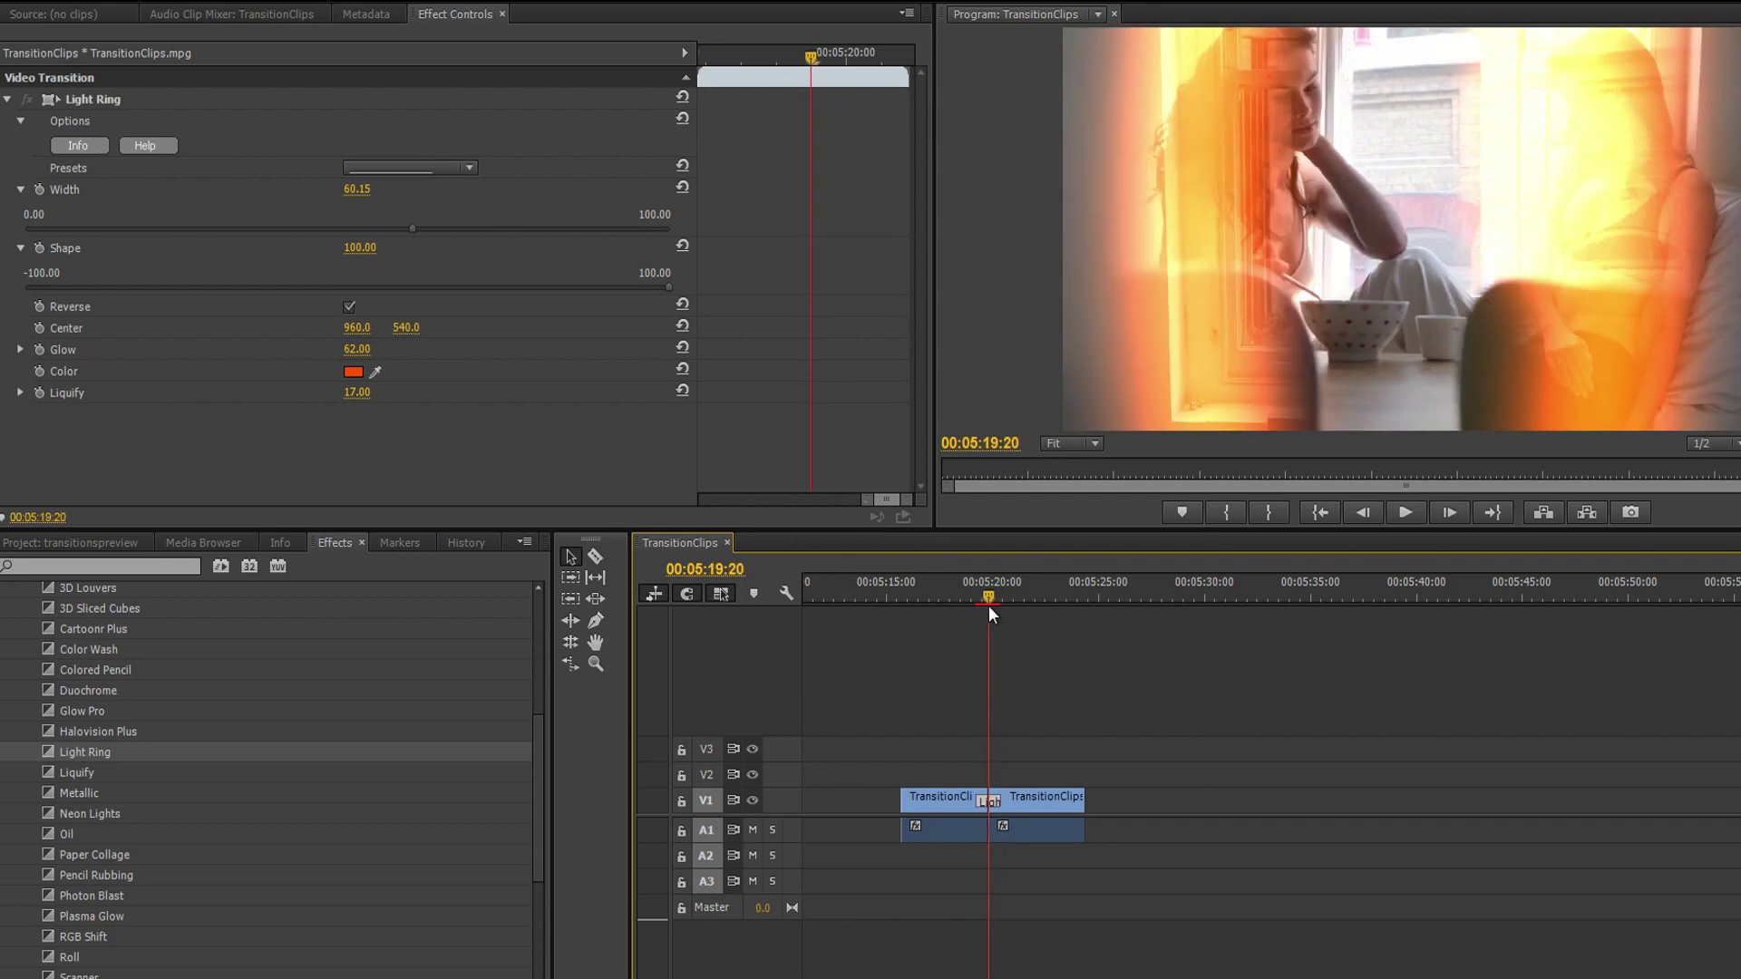
pyautogui.click(53, 328)
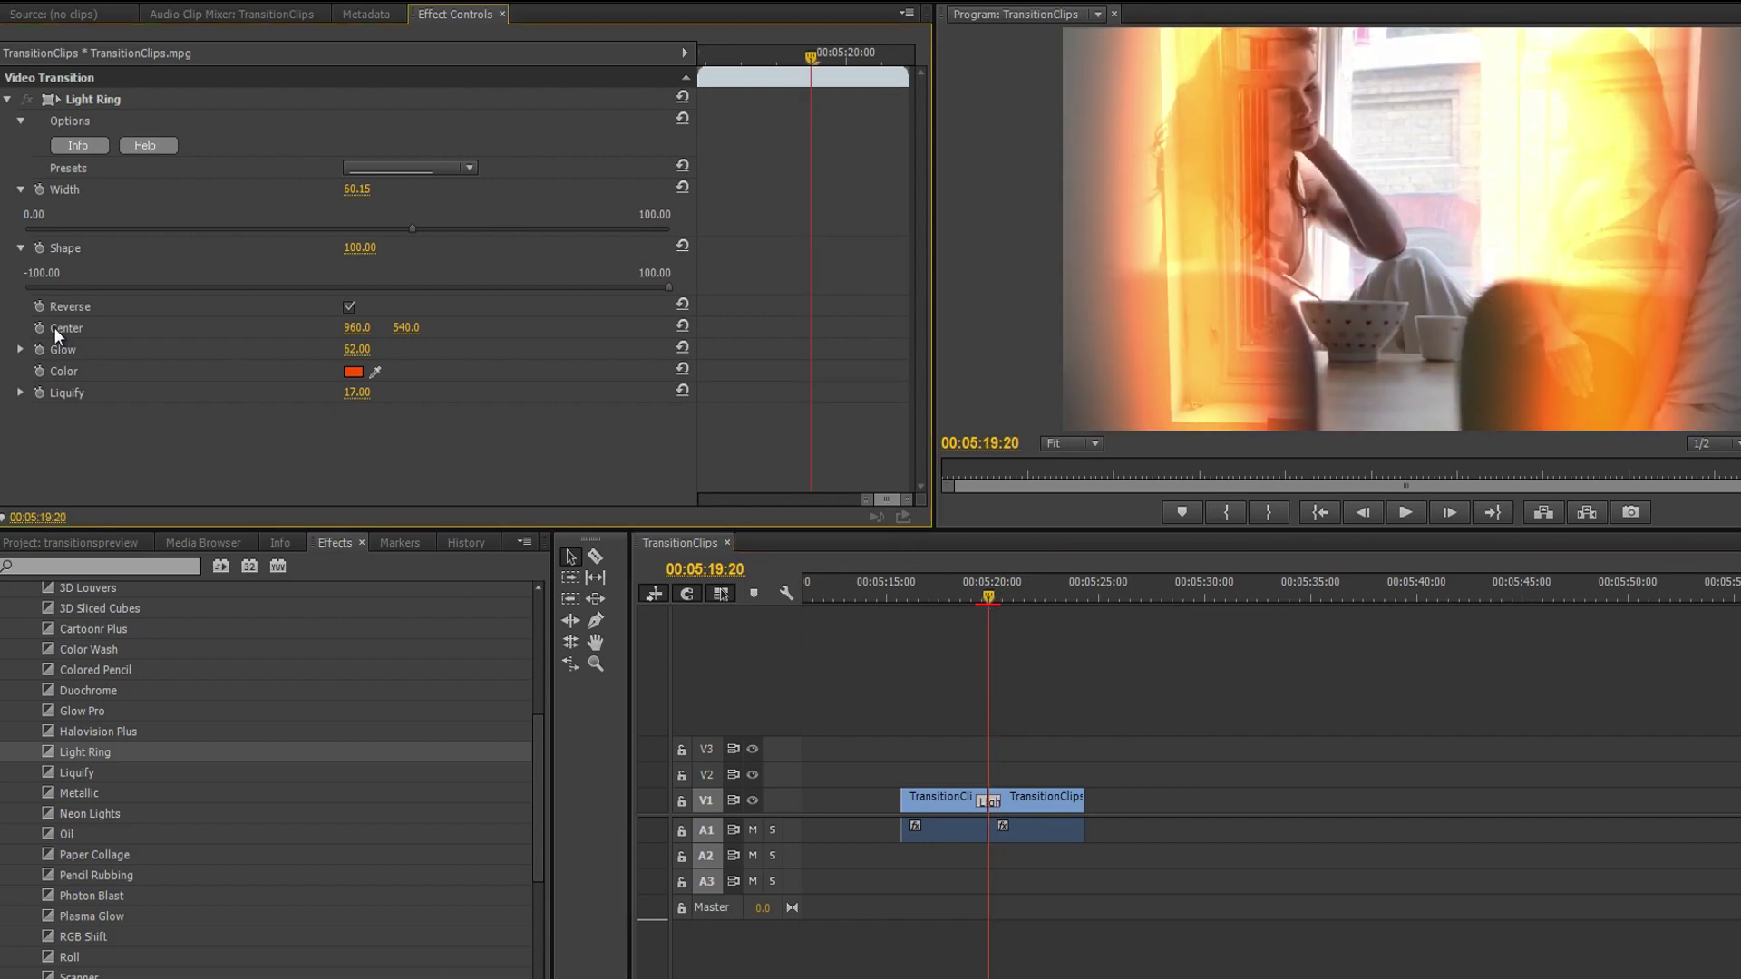
pyautogui.click(23, 349)
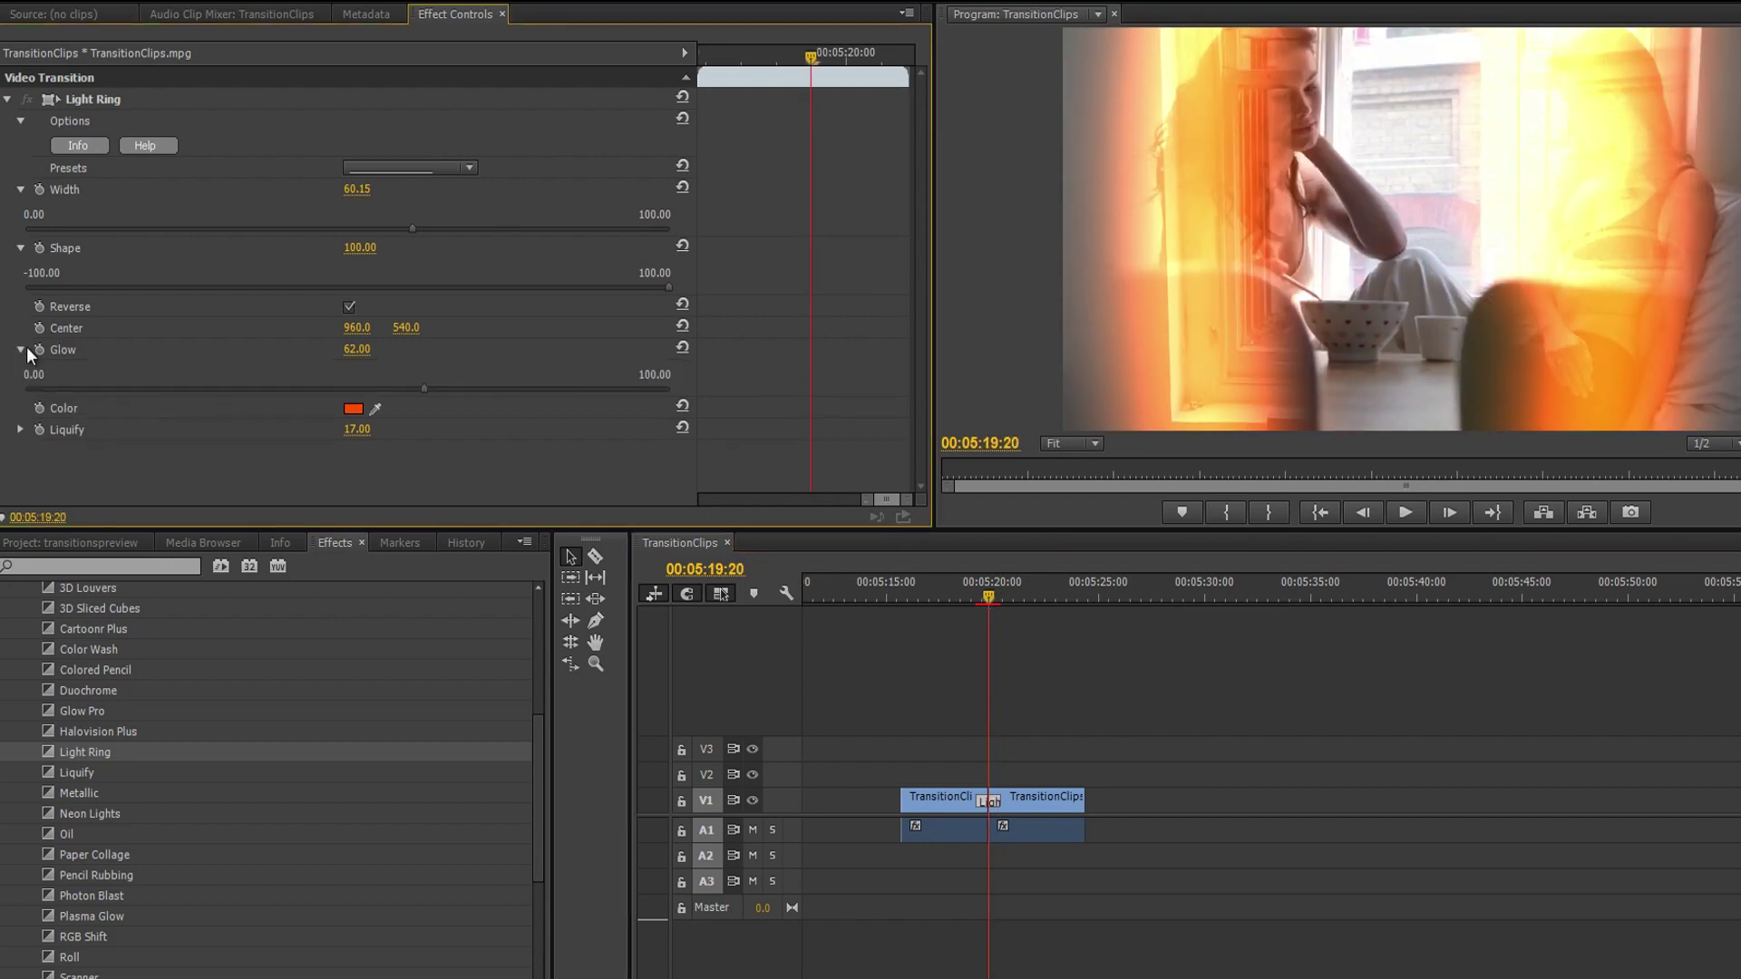
pyautogui.click(426, 389)
pyautogui.moveTo(335, 388); pyautogui.dragTo(219, 389)
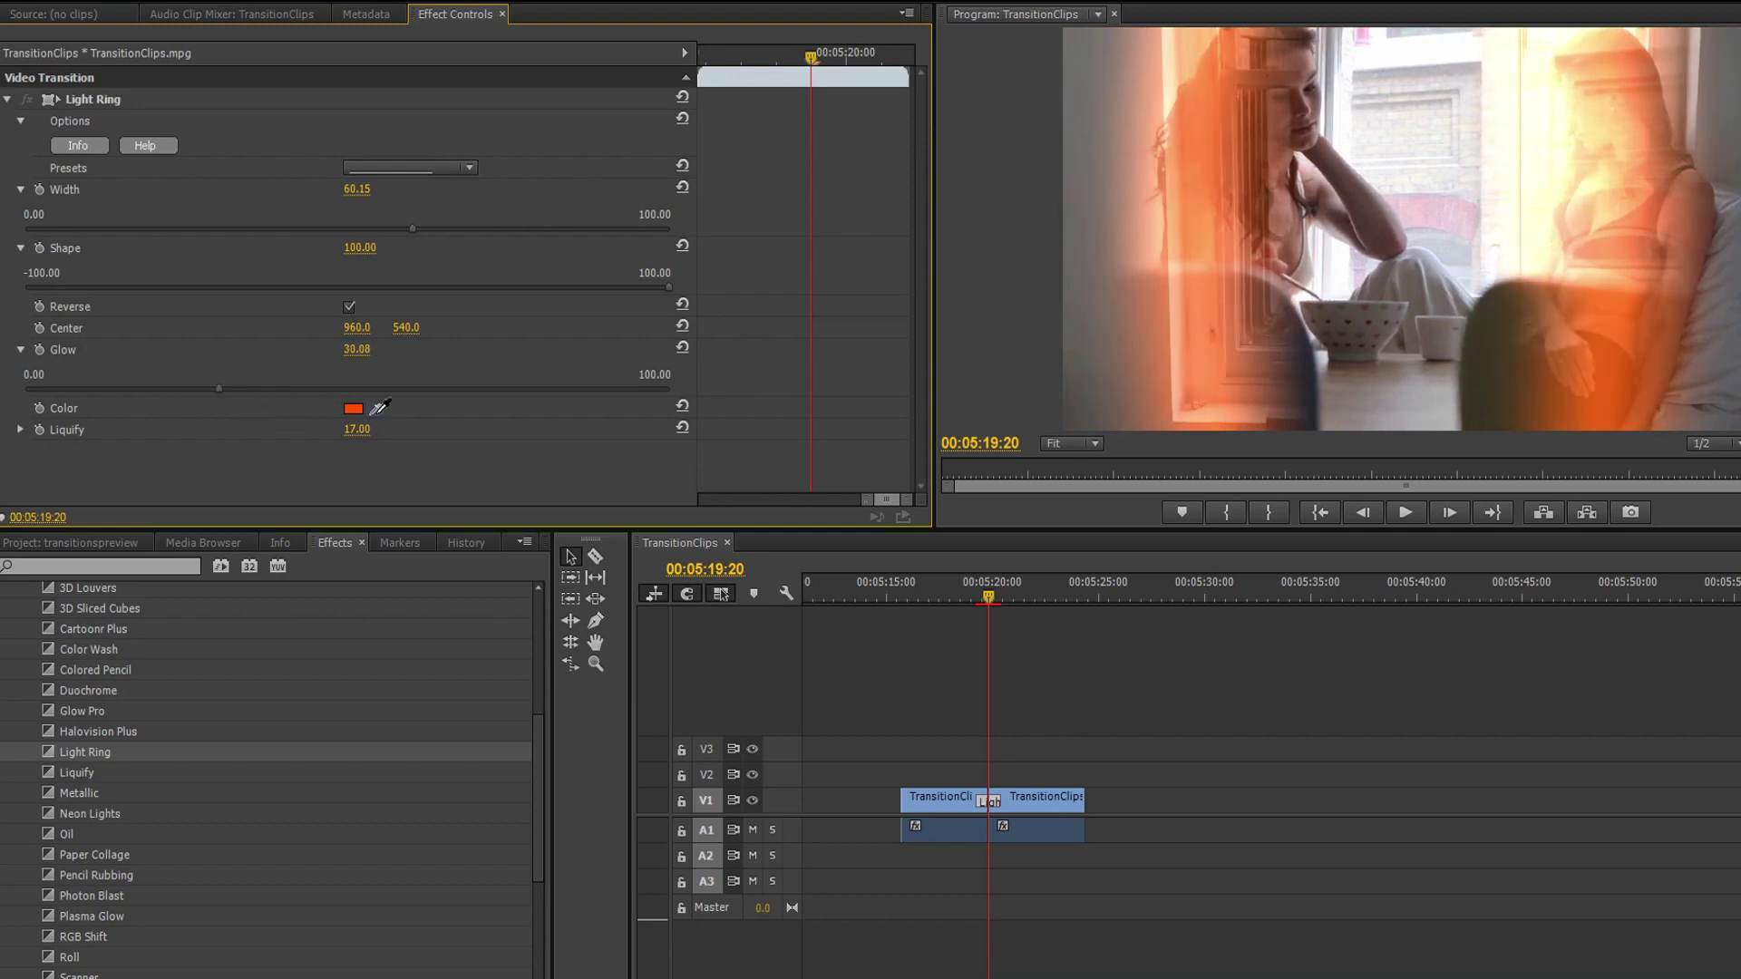
# Make the ring colour blue and raise Liquify to 100.
pyautogui.click(380, 407)
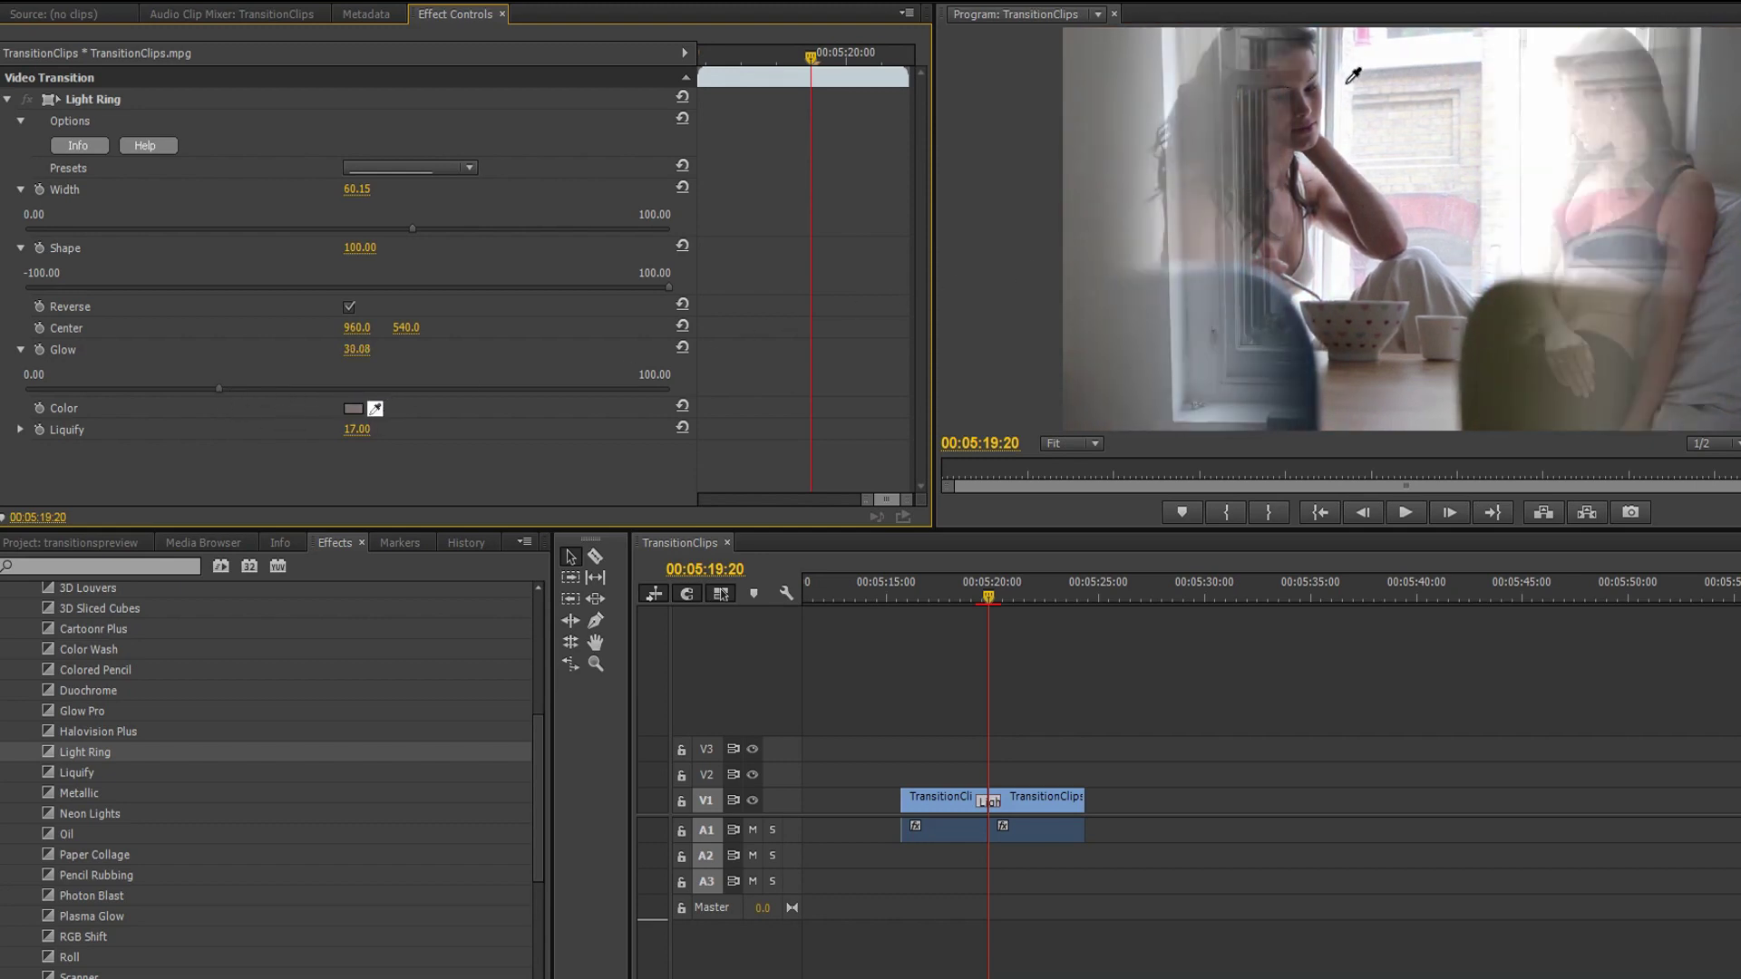
pyautogui.click(1392, 148)
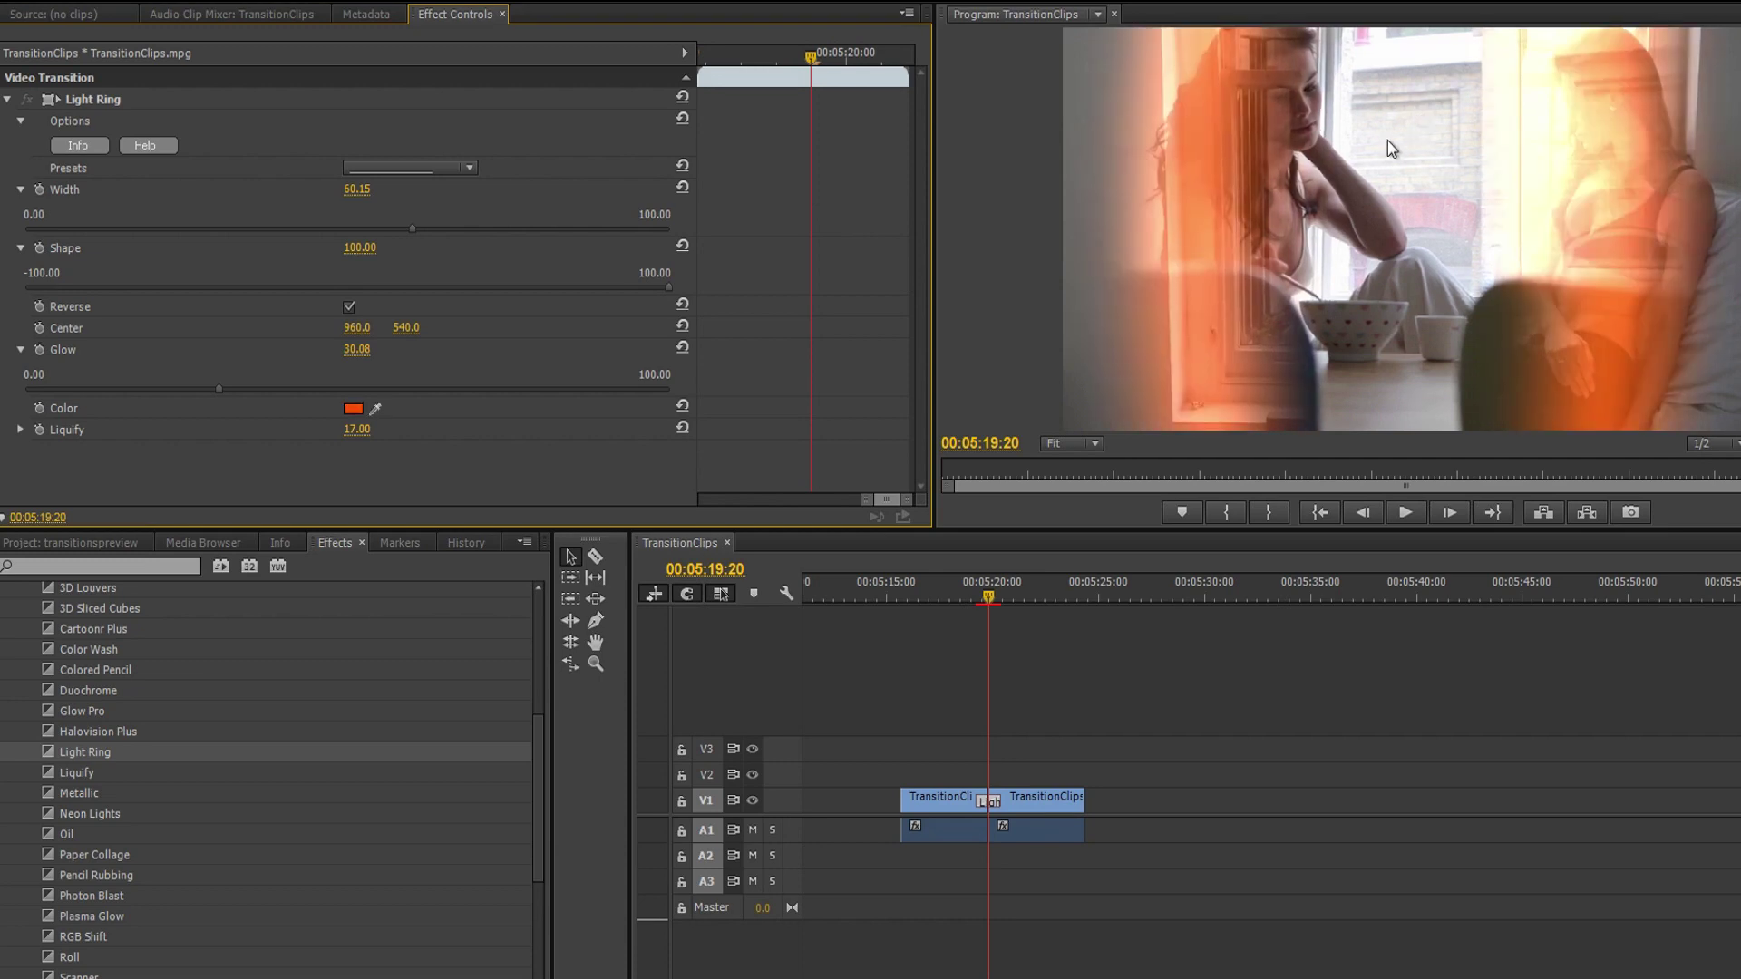
pyautogui.click(353, 408)
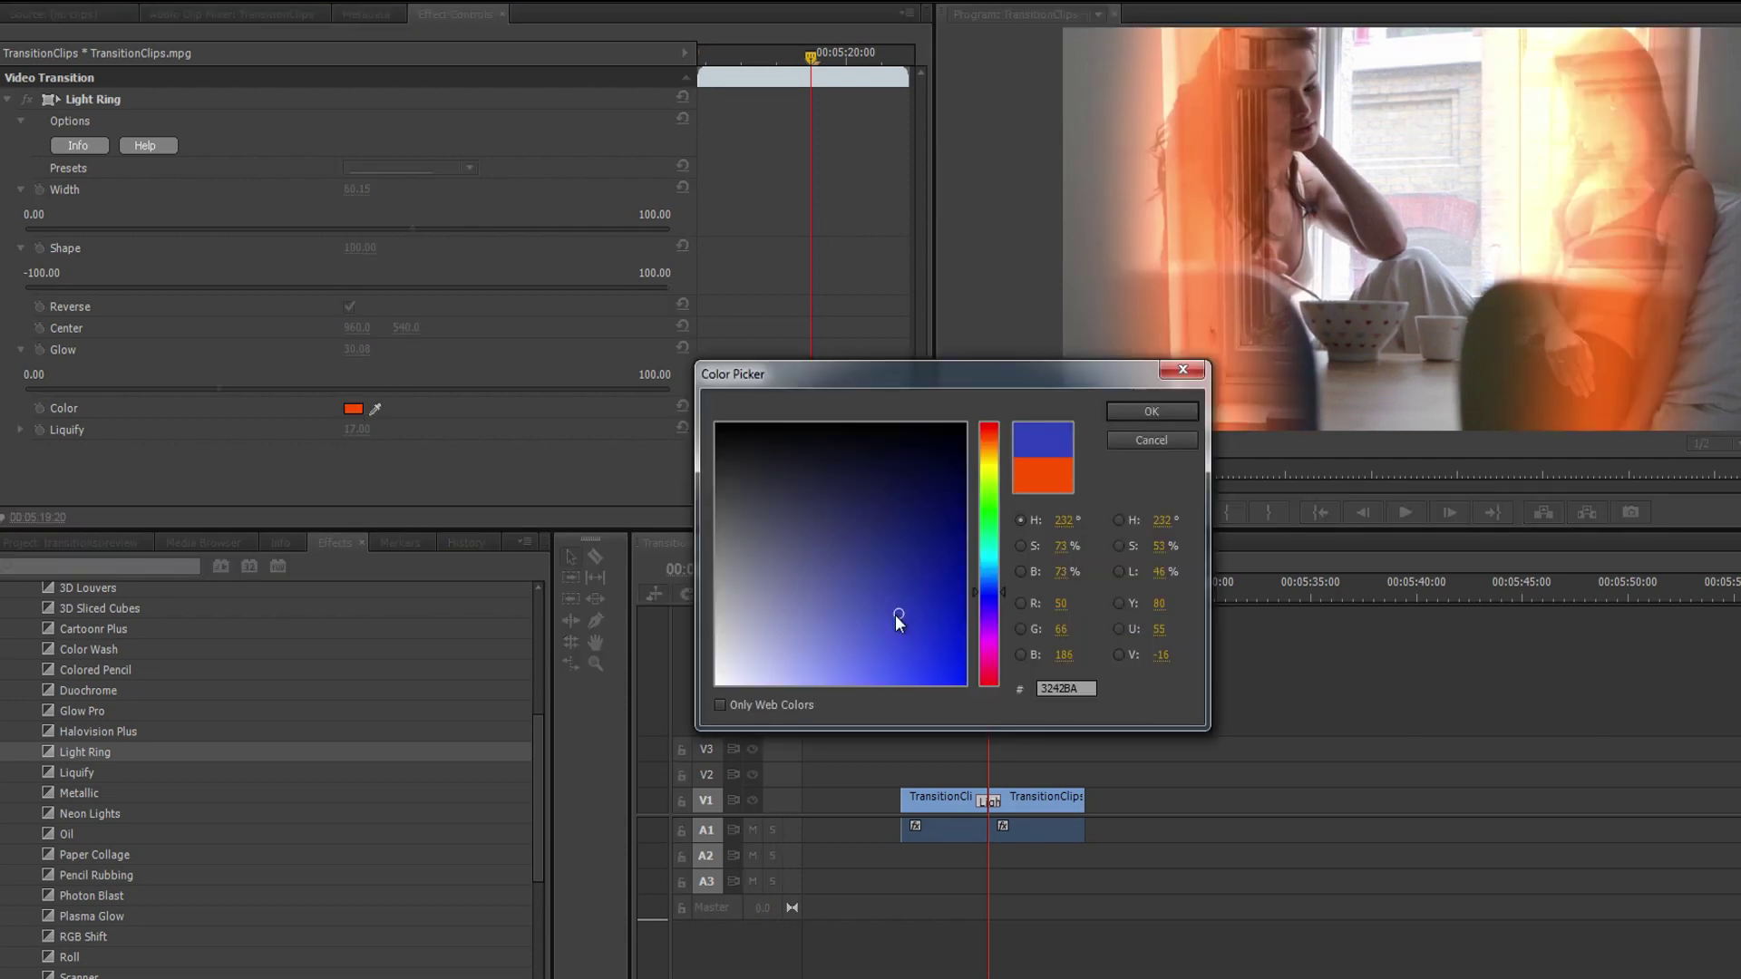
pyautogui.click(1120, 409)
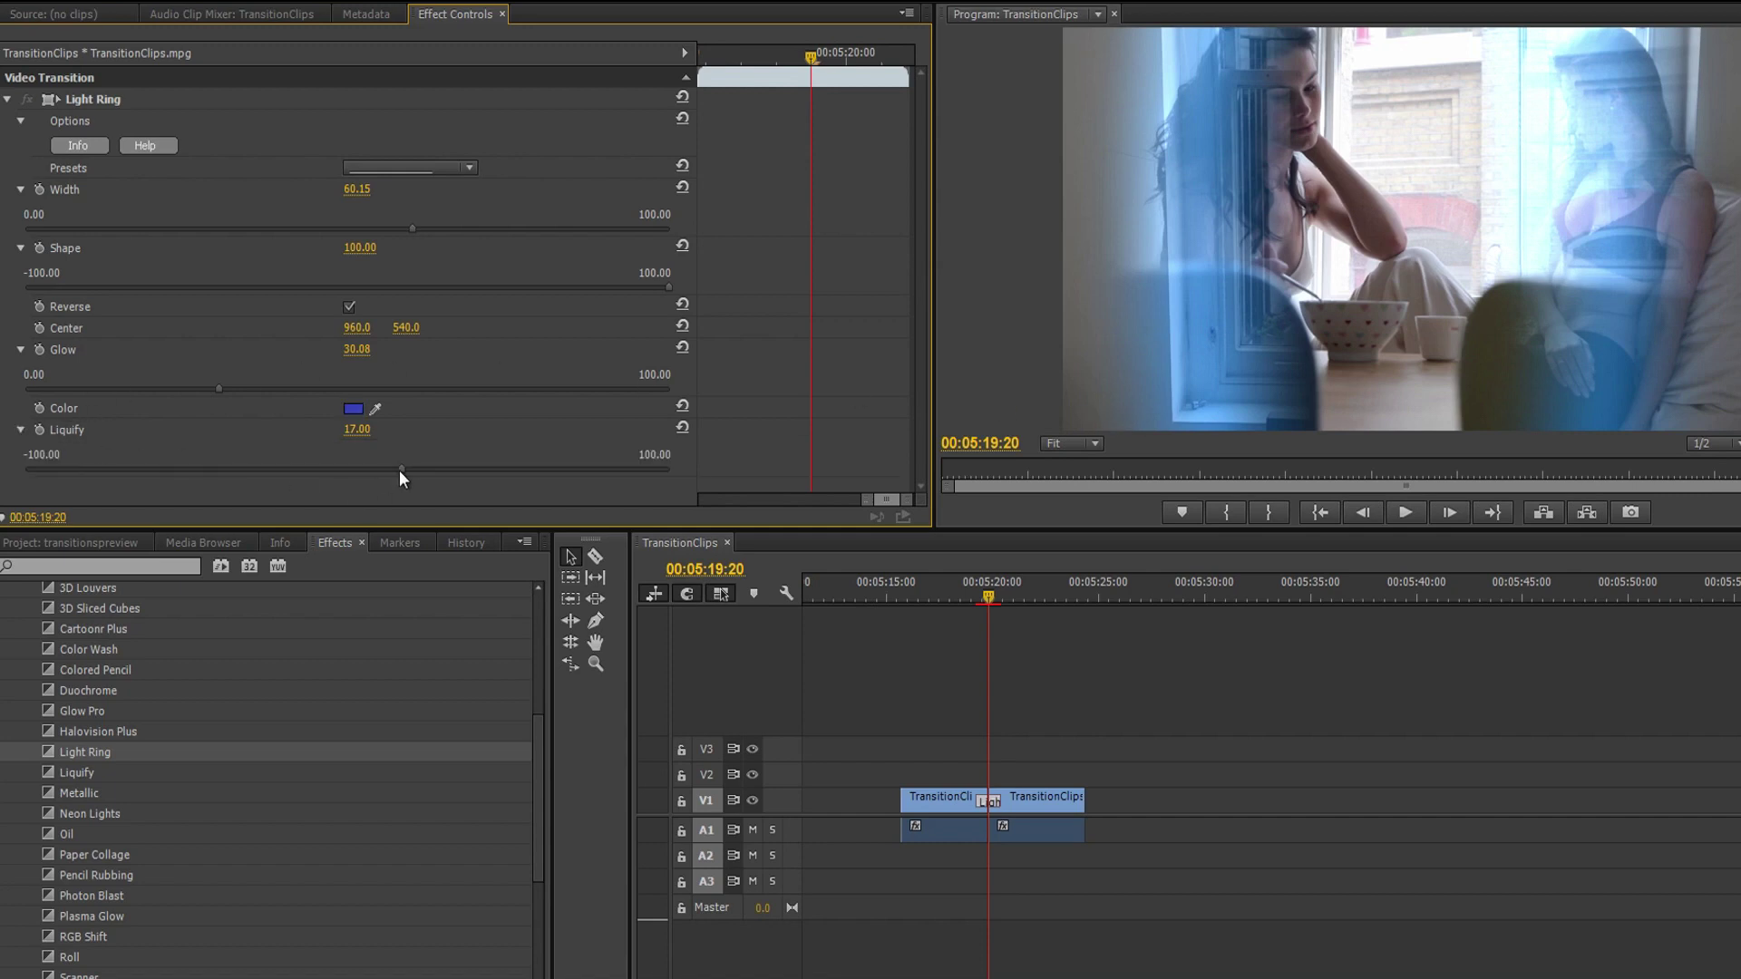
pyautogui.moveTo(400, 470); pyautogui.dragTo(589, 470)
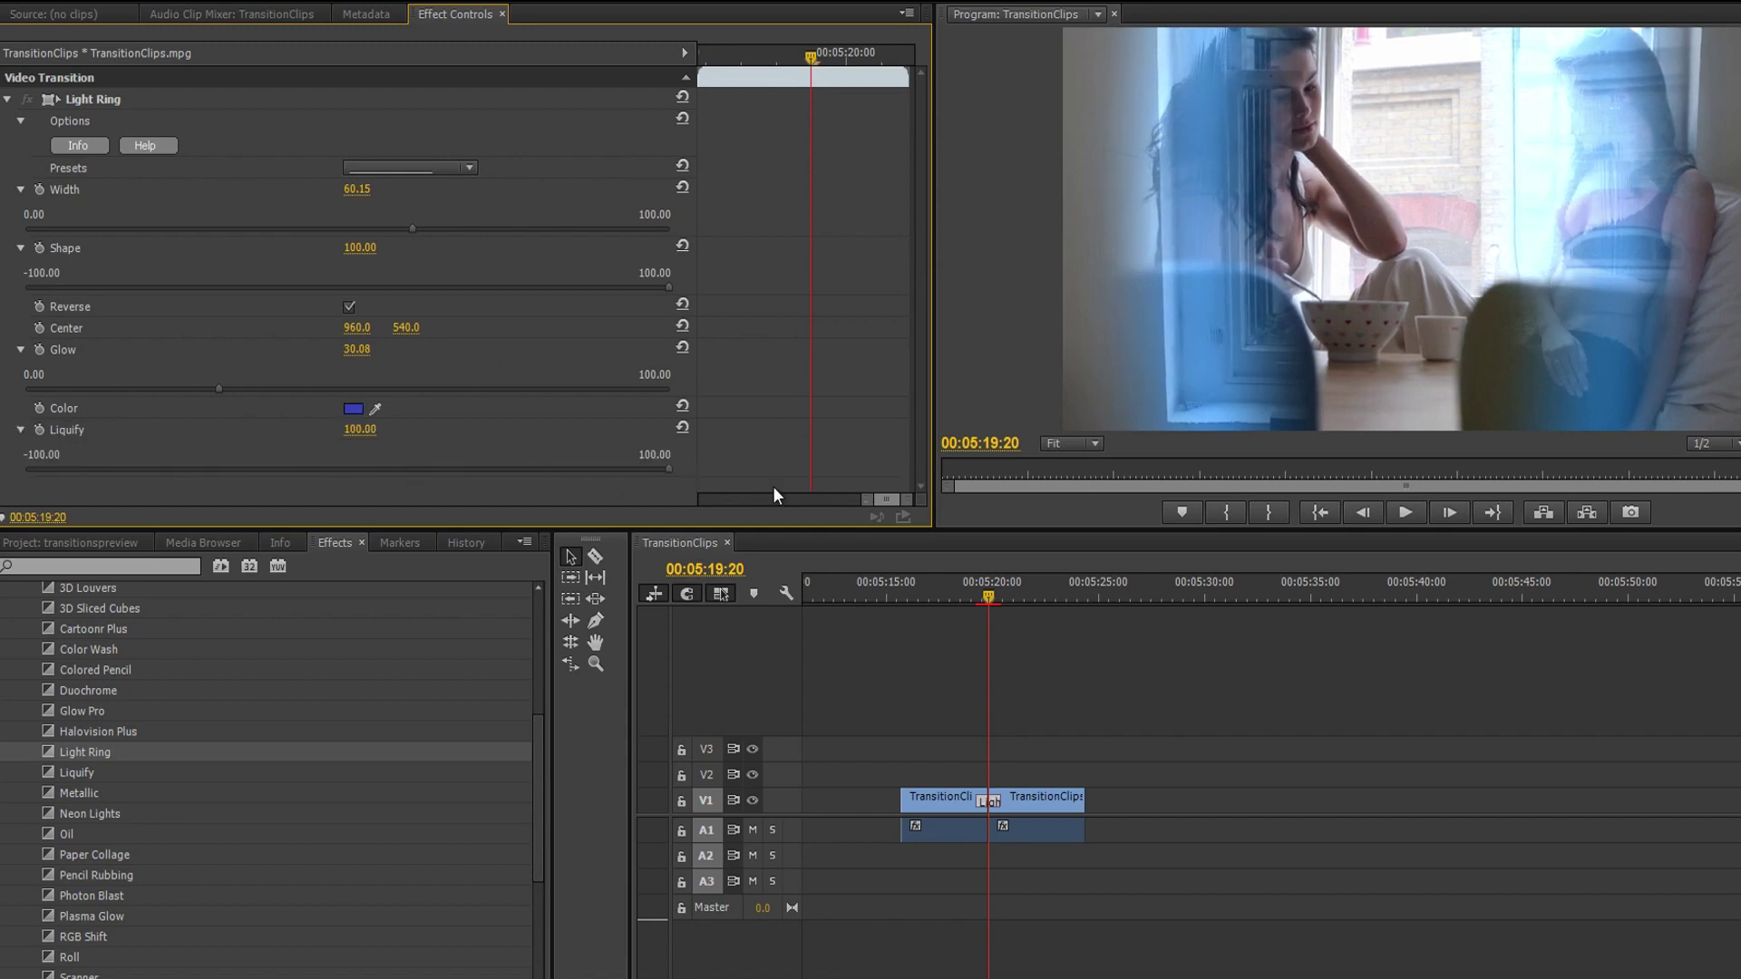
pyautogui.moveTo(990, 594); pyautogui.dragTo(976, 601)
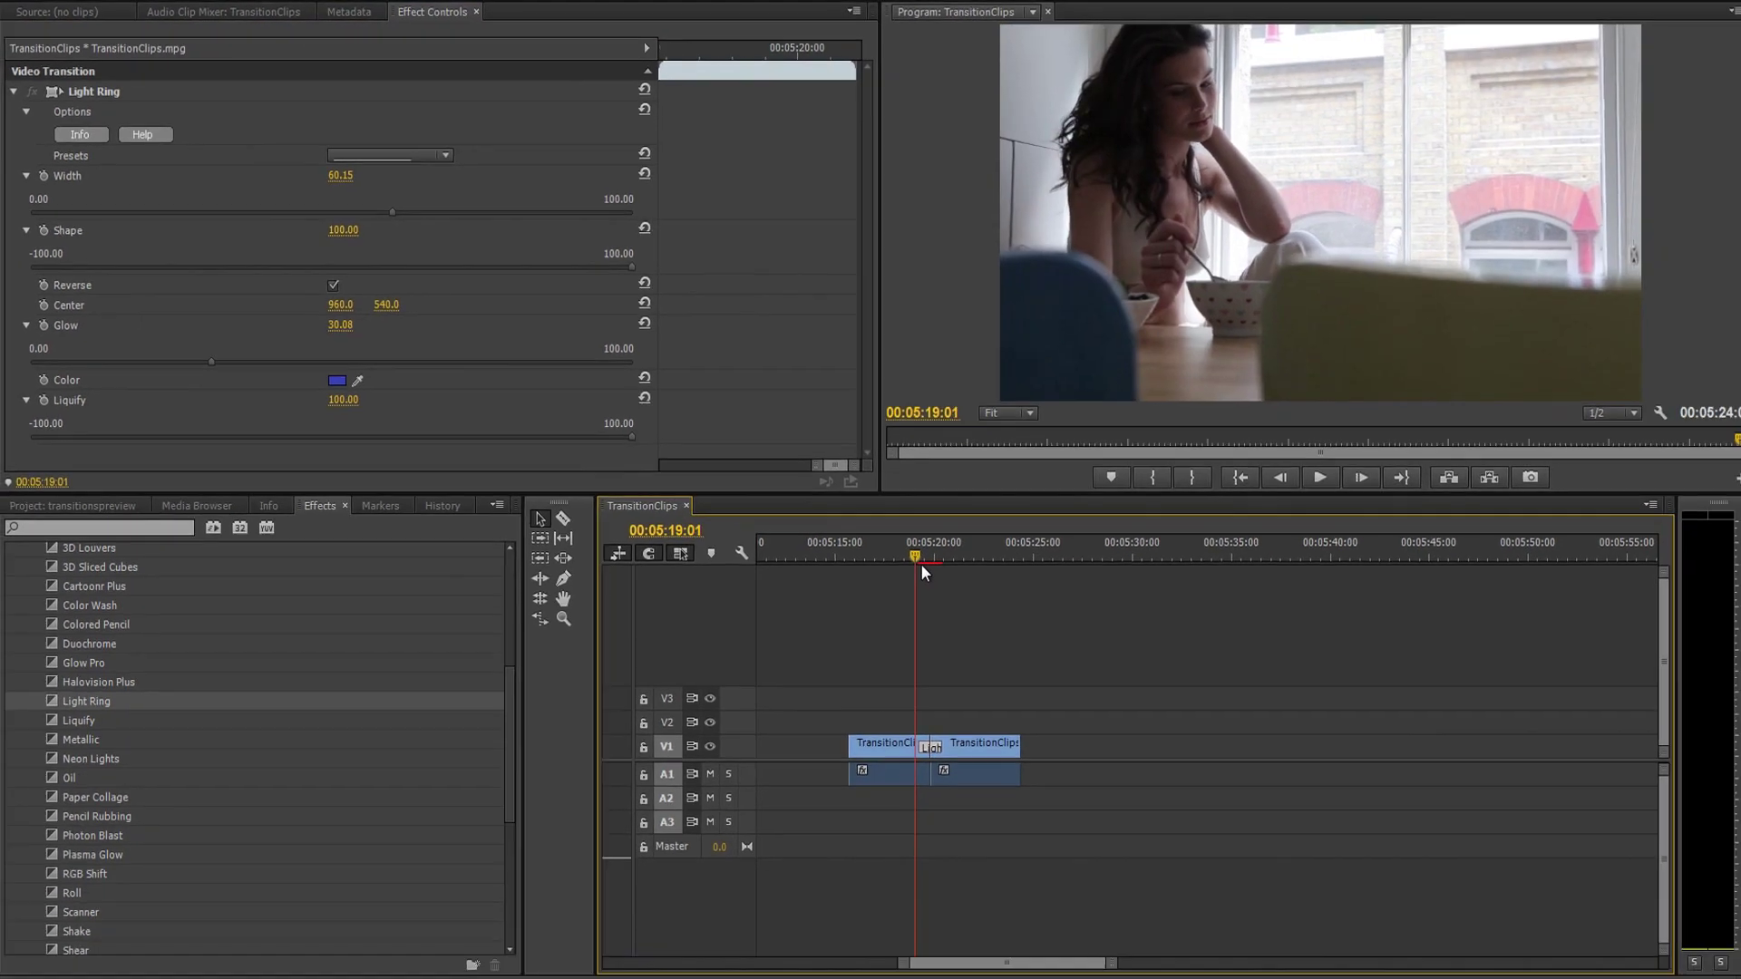
# Preview the customised Light Ring, then save its settings as the preset 'Rainy Somber'.
pyautogui.press('space')
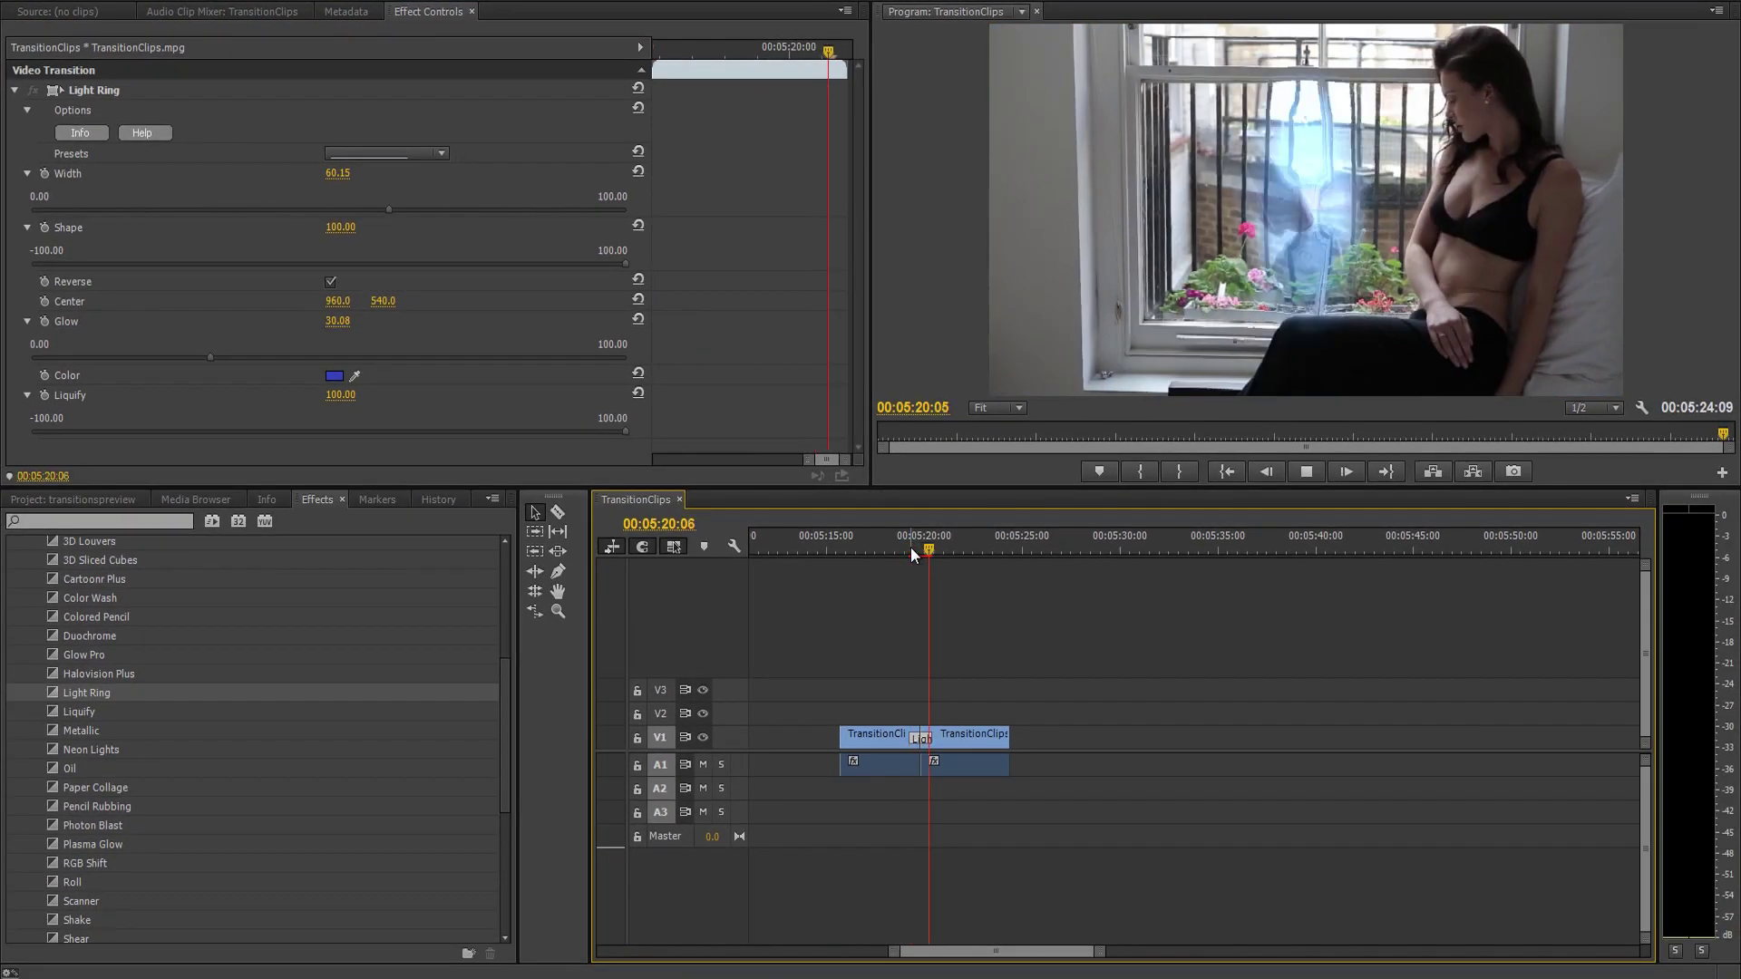
pyautogui.press('space')
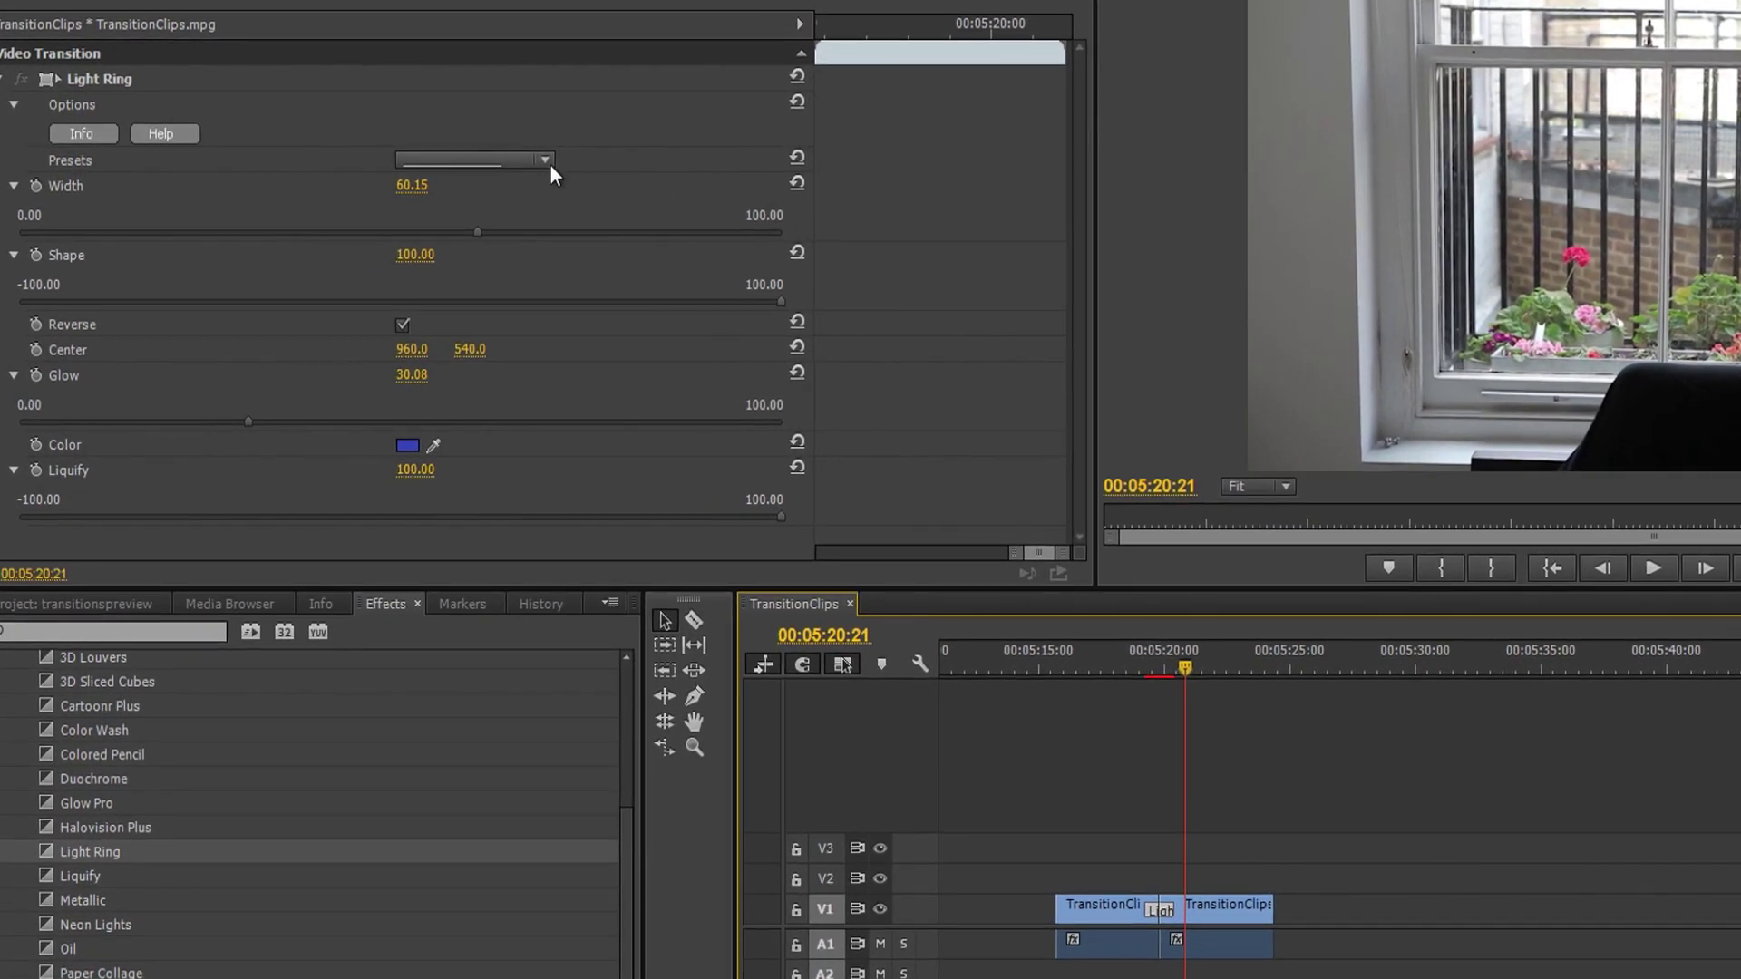
pyautogui.click(547, 160)
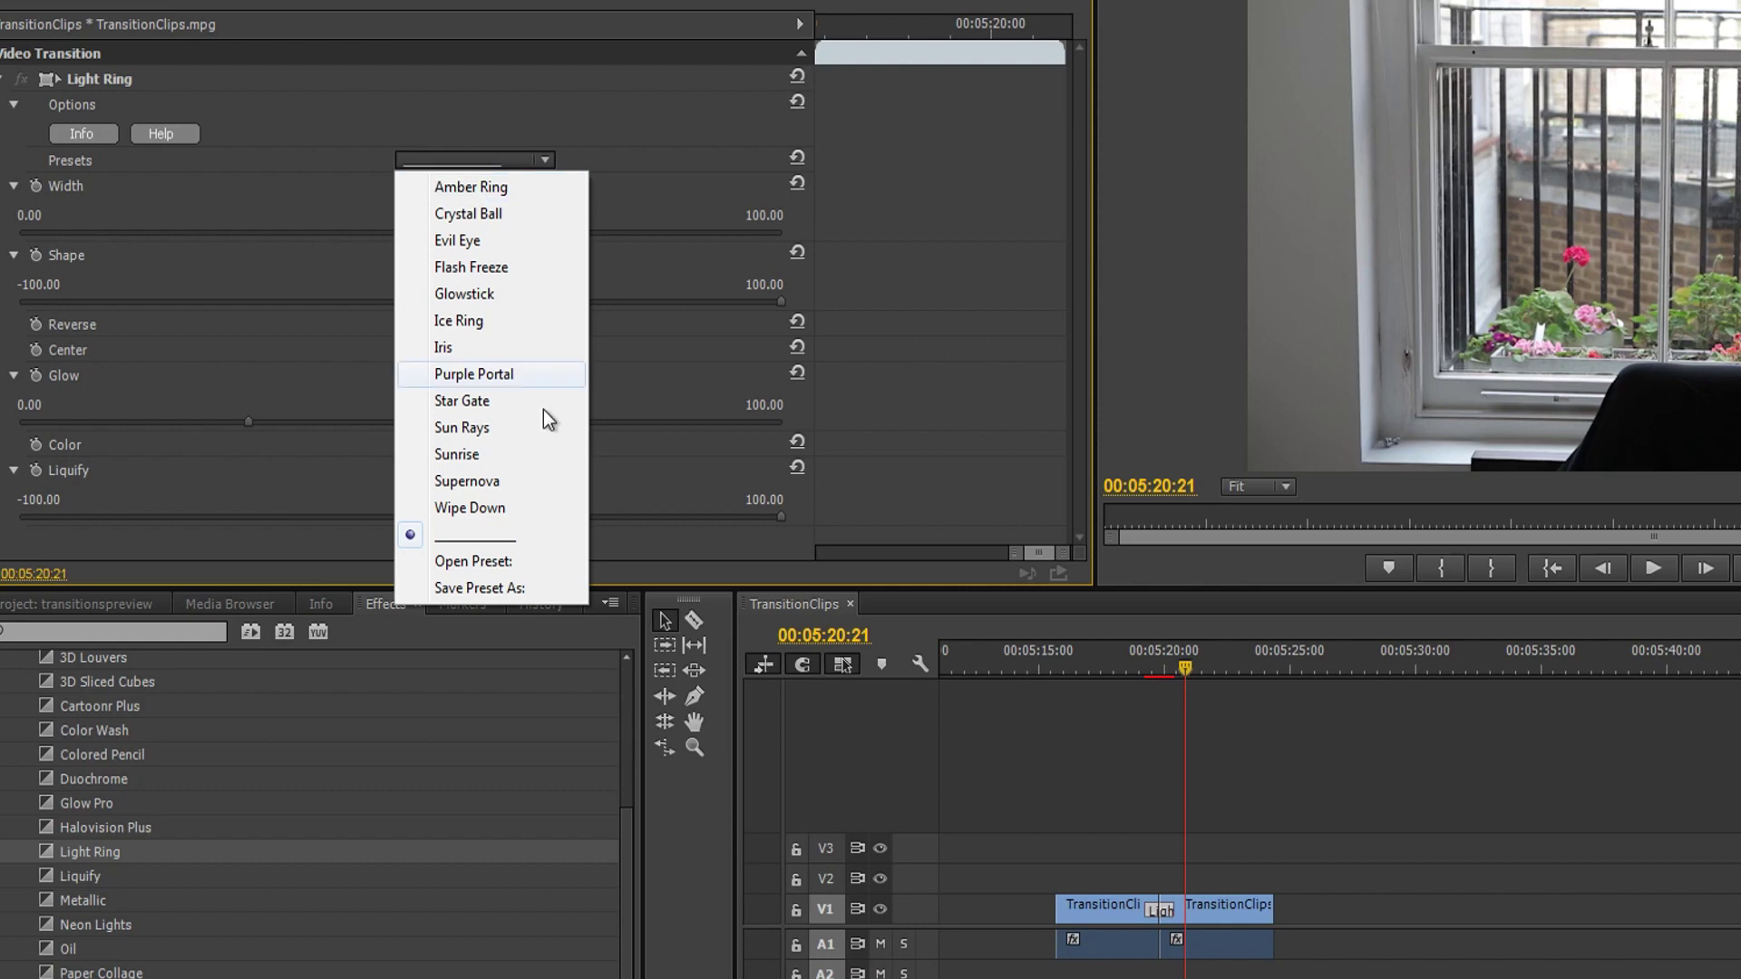
pyautogui.click(462, 585)
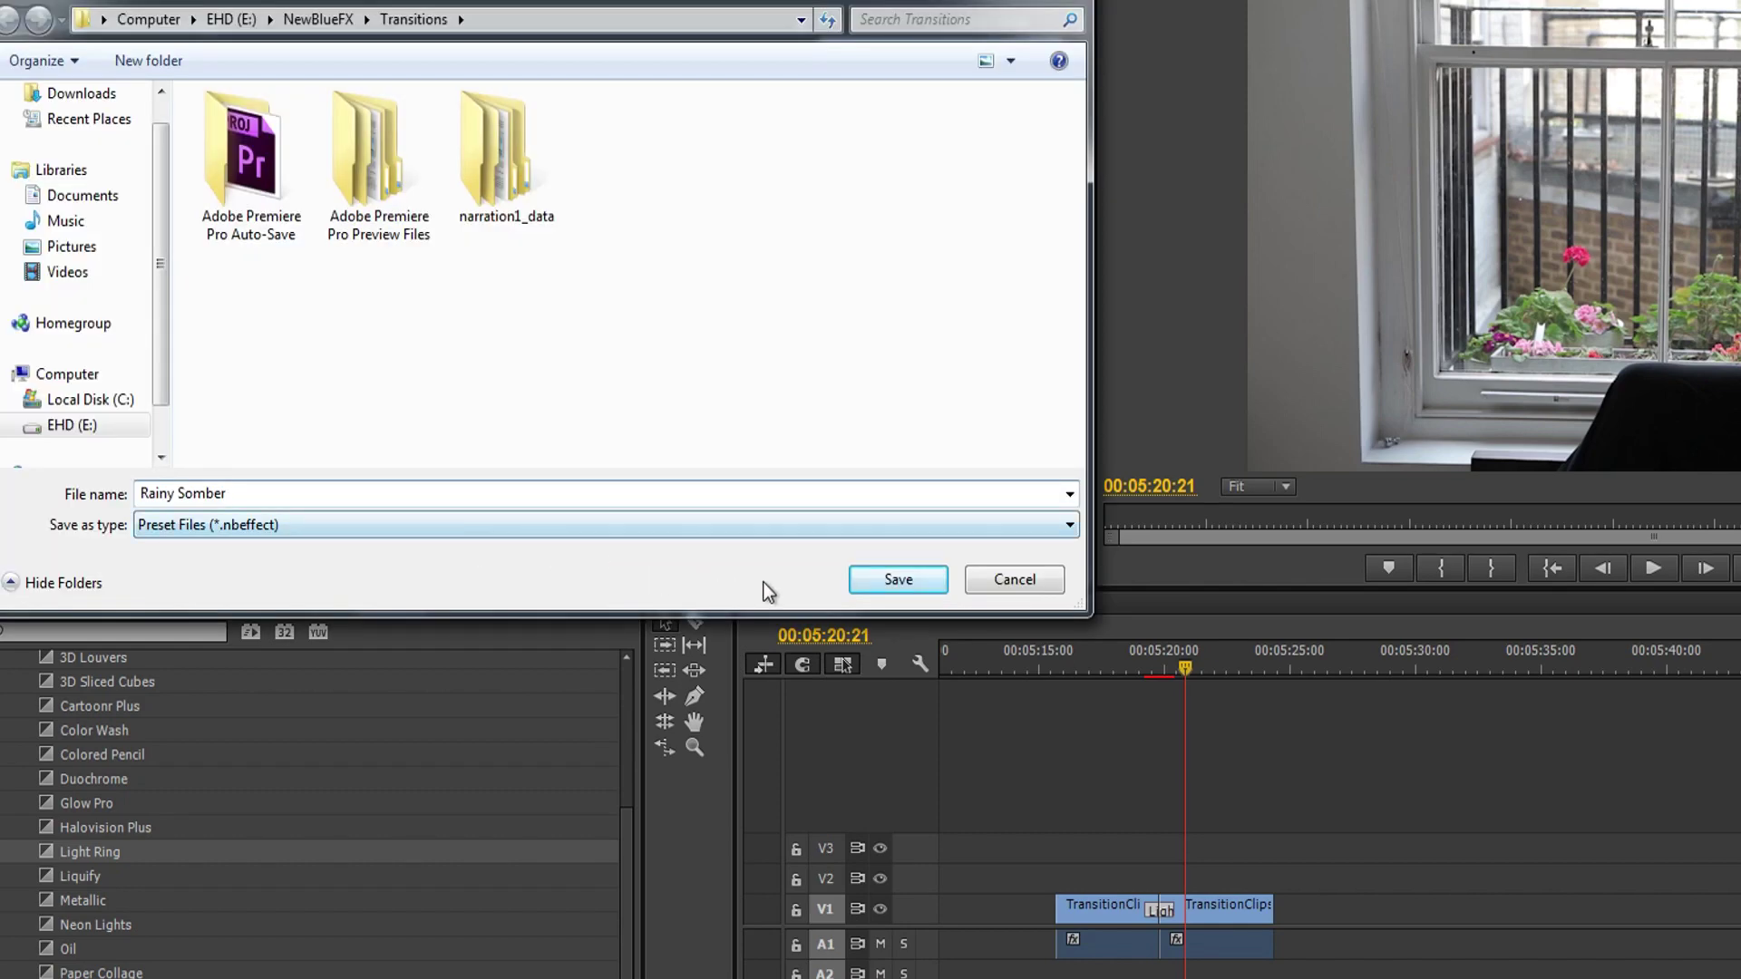
pyautogui.click(862, 583)
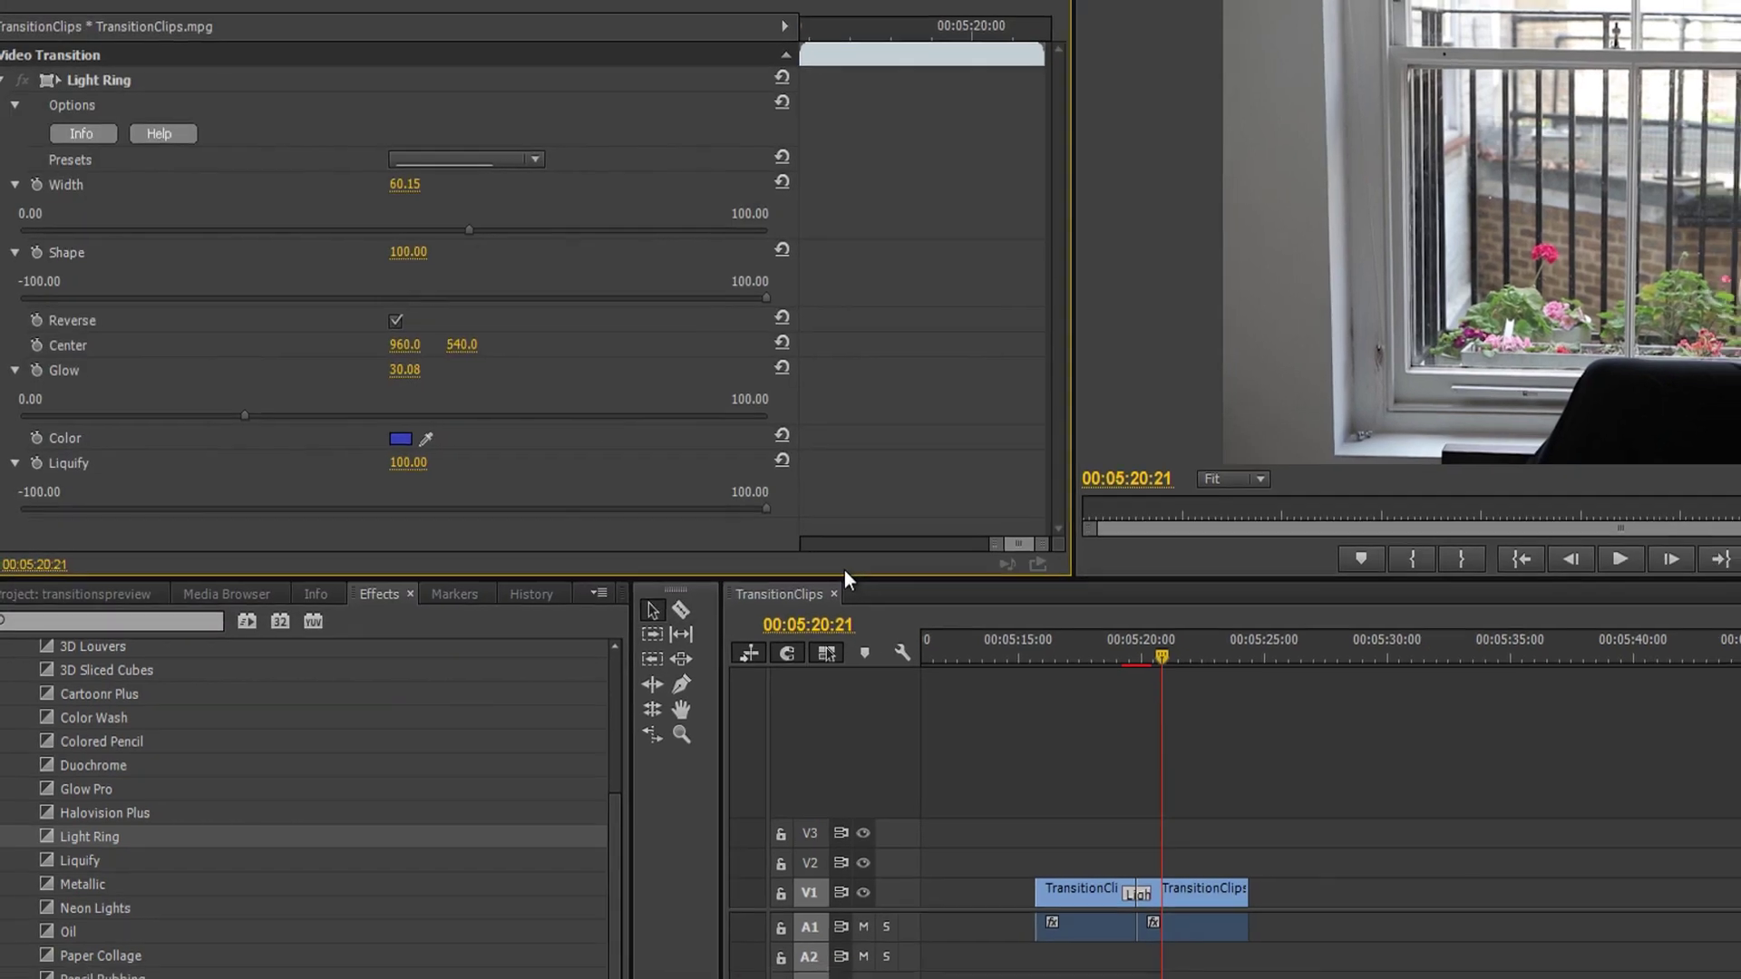